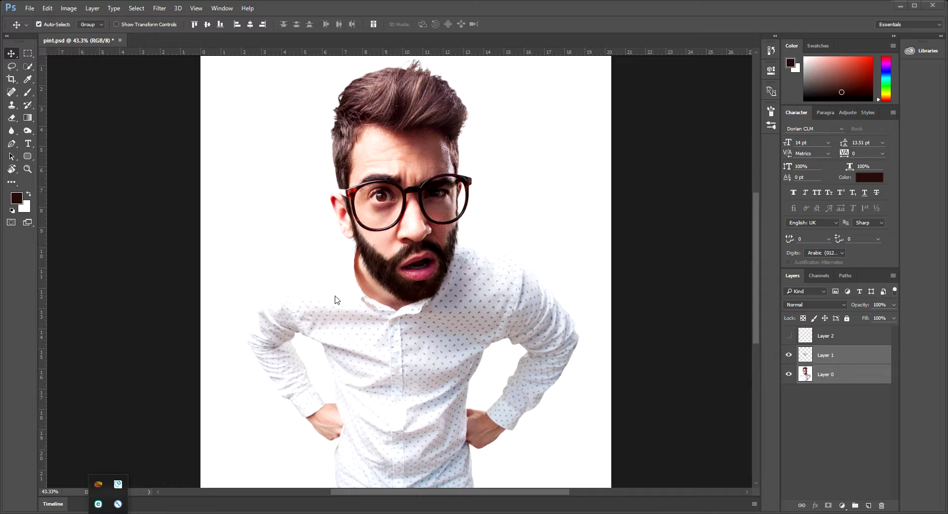
# - Compare the portrait with and without the filled-in beard by hiding Layer 1 and showing it again
pyautogui.scroll(-2, 335, 300)
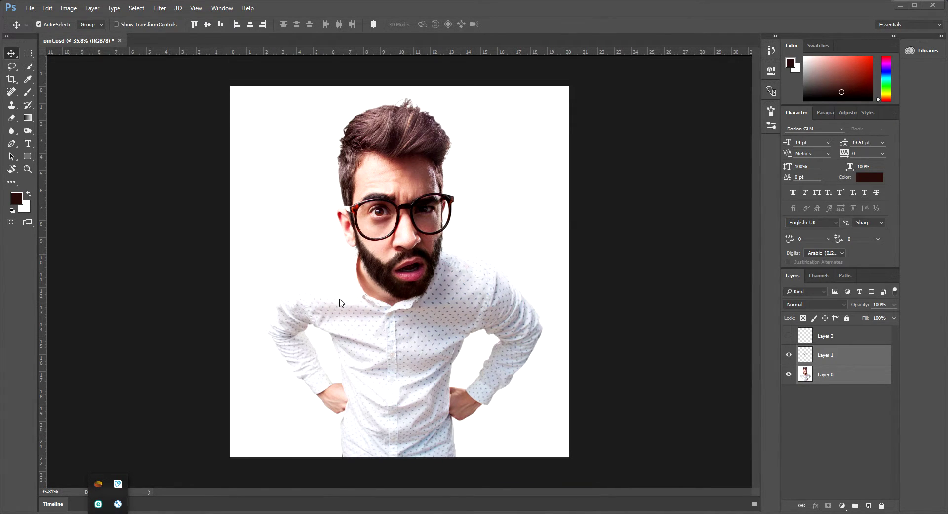
pyautogui.scroll(2, 340, 302)
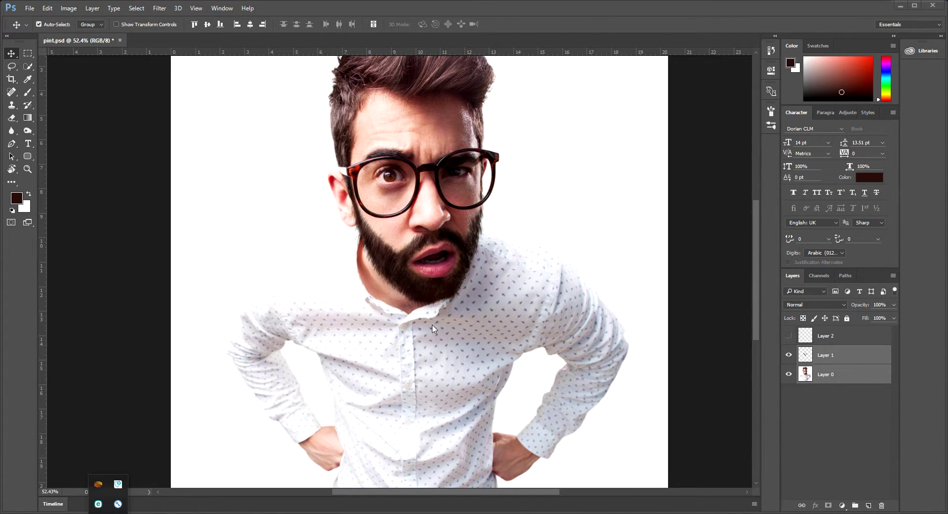
pyautogui.scroll(-1, 431, 322)
pyautogui.scroll(-1, 468, 318)
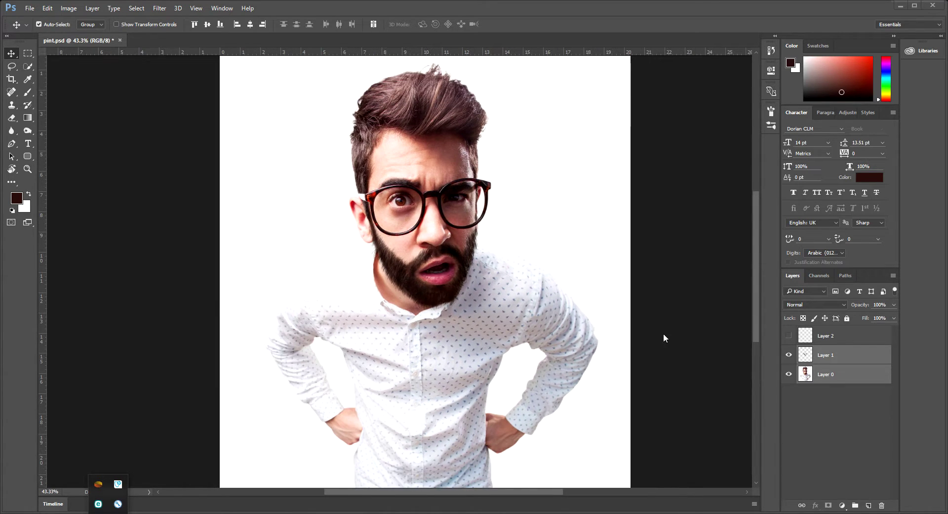
pyautogui.click(788, 355)
pyautogui.scroll(4, 441, 283)
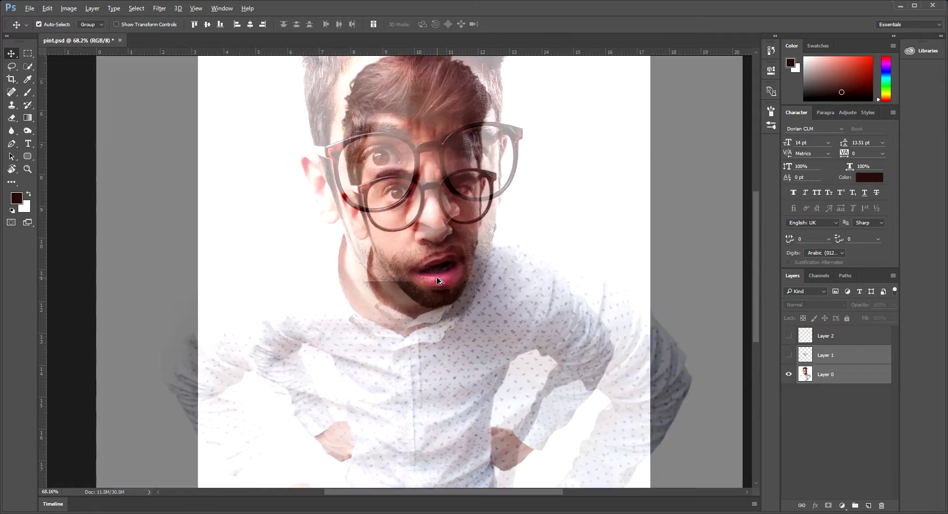
pyautogui.scroll(-4, 496, 277)
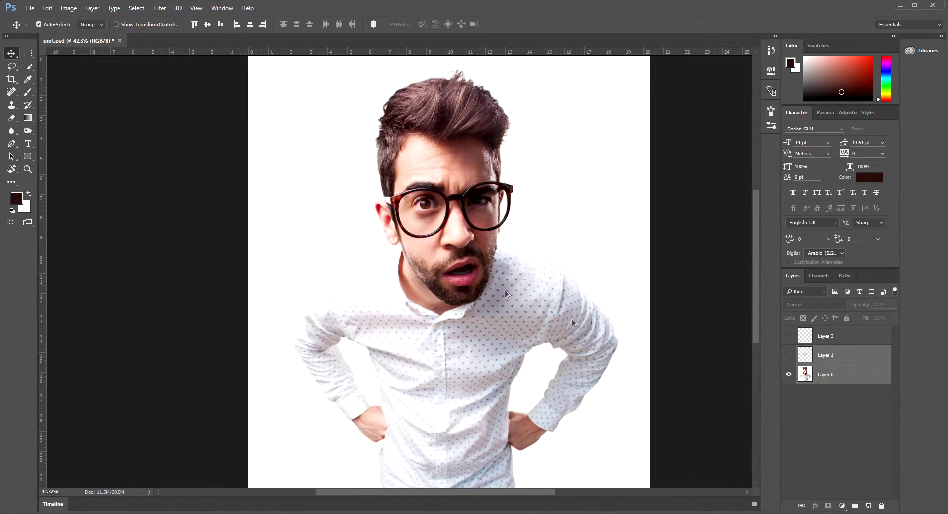
pyautogui.click(789, 355)
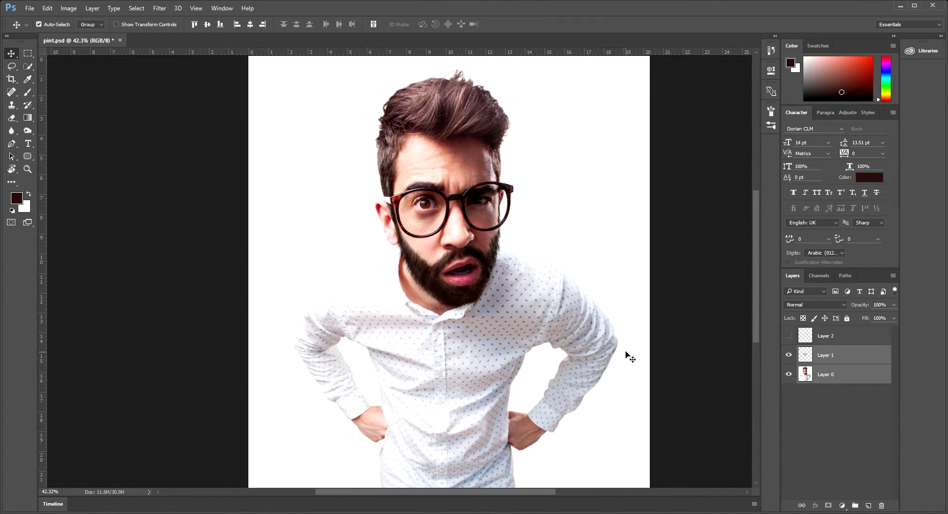
pyautogui.scroll(-2, 626, 353)
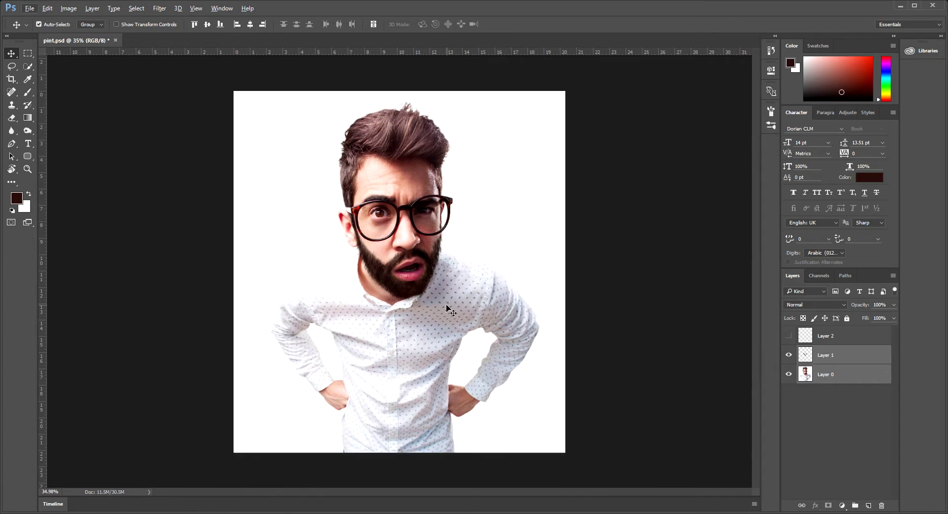
pyautogui.scroll(2, 444, 304)
pyautogui.scroll(2, 384, 148)
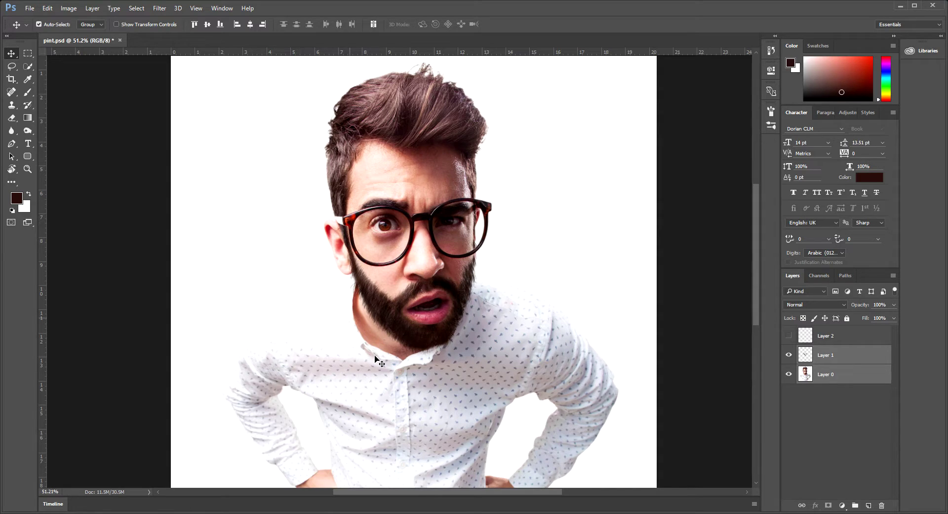
pyautogui.scroll(2, 387, 340)
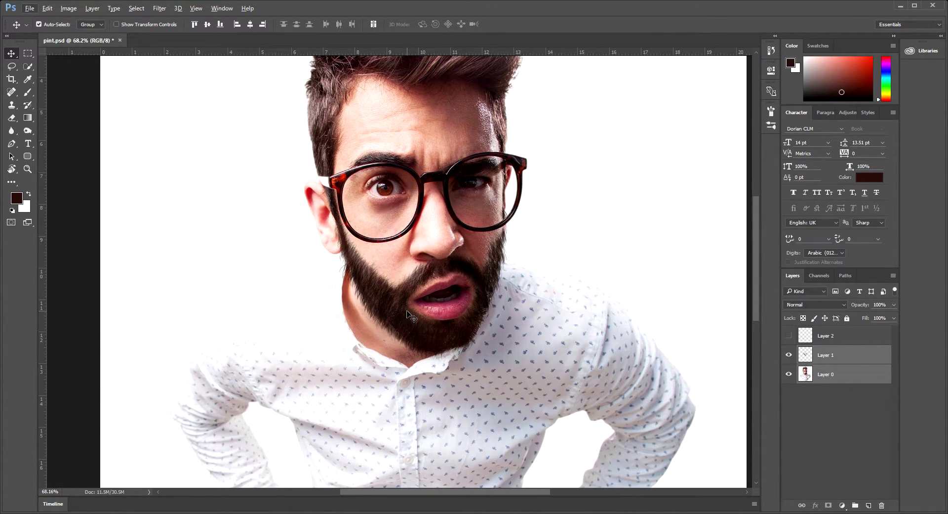
pyautogui.scroll(-2, 338, 116)
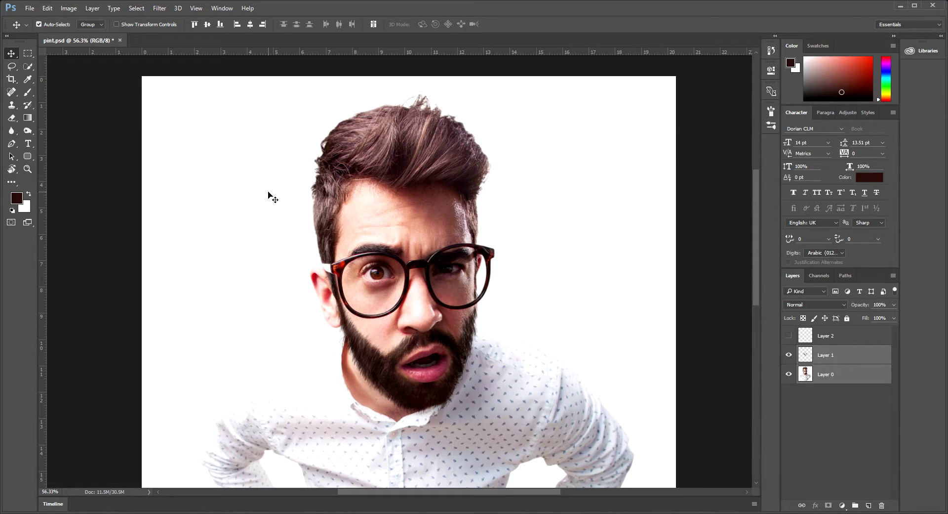
# - Set up the Brush tool with the soft round tip at a size of 1 px
pyautogui.click(28, 92)
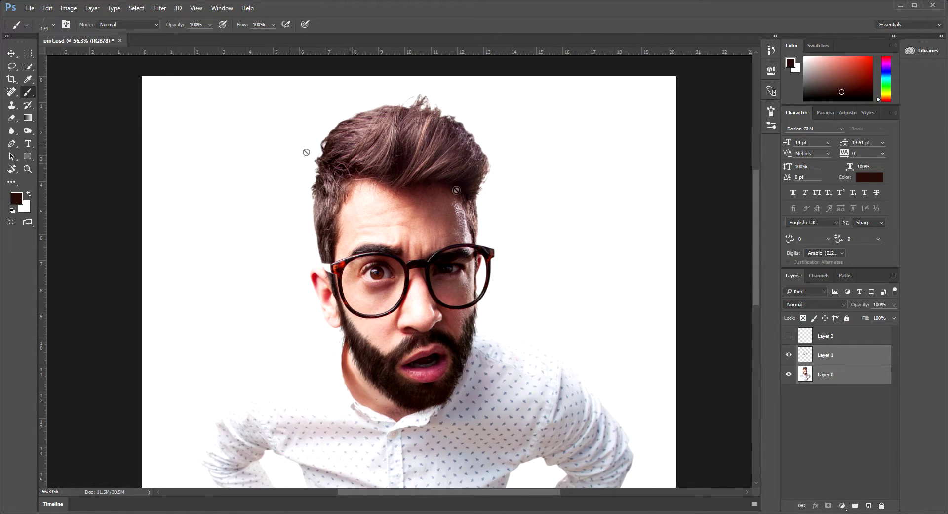
pyautogui.rightClick(333, 316)
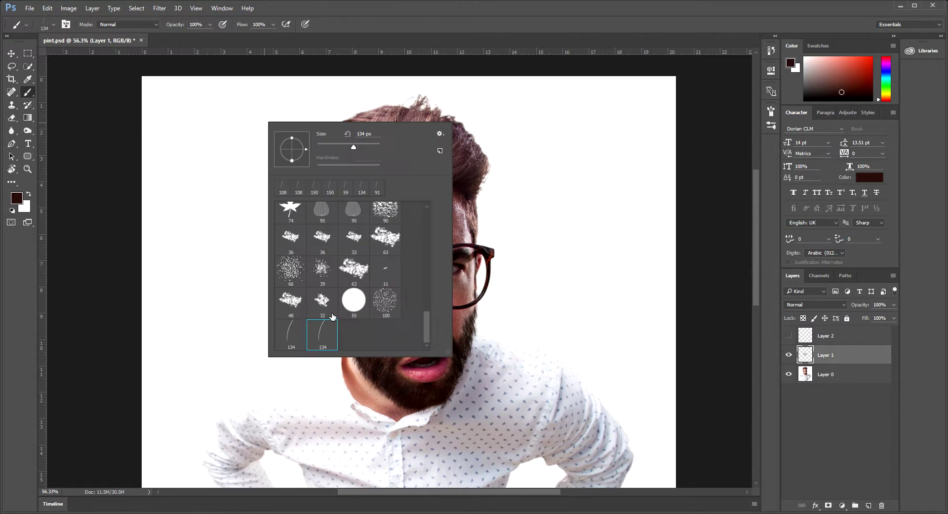
pyautogui.click(291, 336)
pyautogui.click(237, 134)
pyautogui.moveTo(428, 319); pyautogui.dragTo(425, 209)
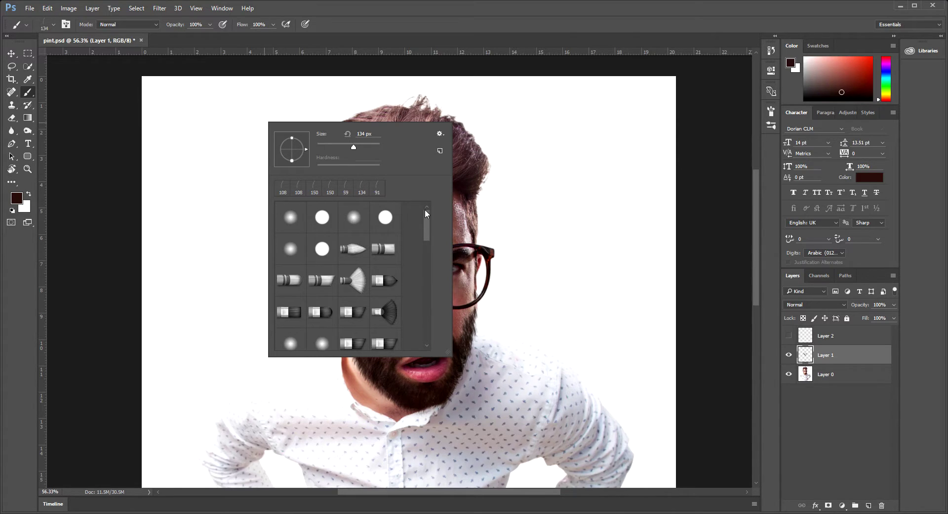
pyautogui.click(294, 219)
pyautogui.moveTo(355, 148); pyautogui.dragTo(314, 152)
pyautogui.click(100, 77)
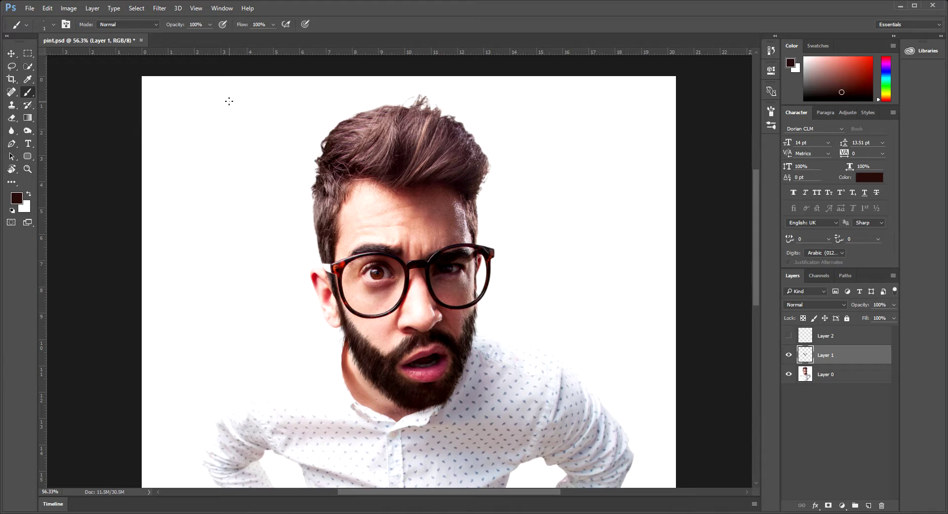
# - Paint a thin curved hair stroke on its own layer in the white area beside the head, fading its ends with the Eraser
pyautogui.hotkey('ctrl', 'z')
pyautogui.hotkey('ctrl', 'z')
pyautogui.moveTo(240, 109); pyautogui.dragTo(242, 185)
pyautogui.scroll(3, 248, 202)
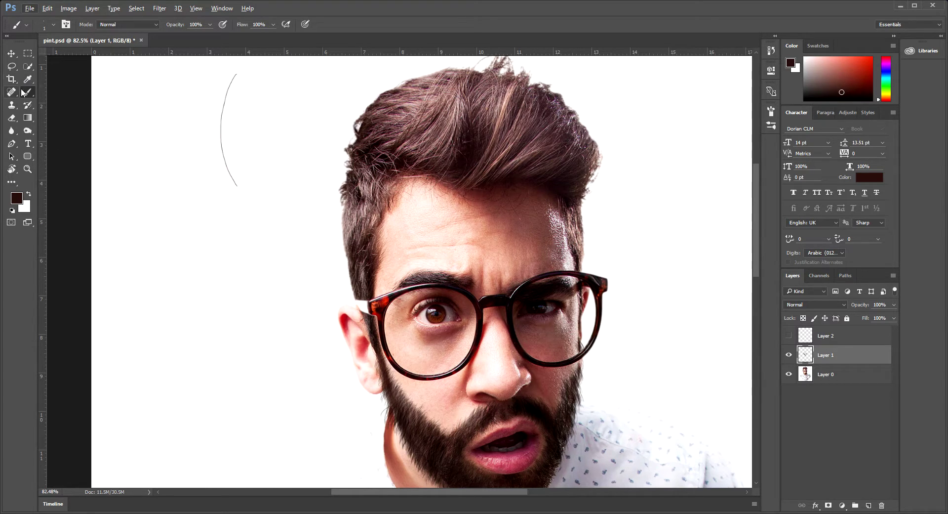
pyautogui.click(28, 53)
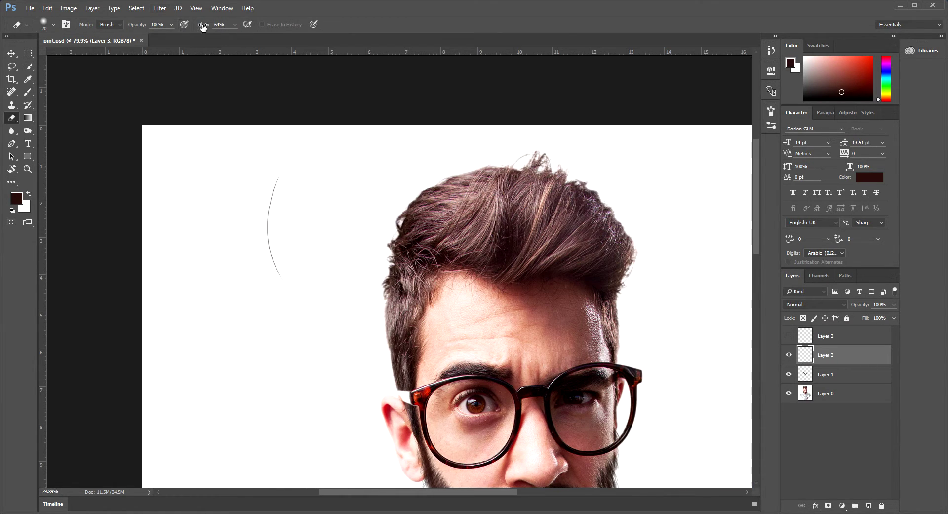
pyautogui.scroll(5, 252, 256)
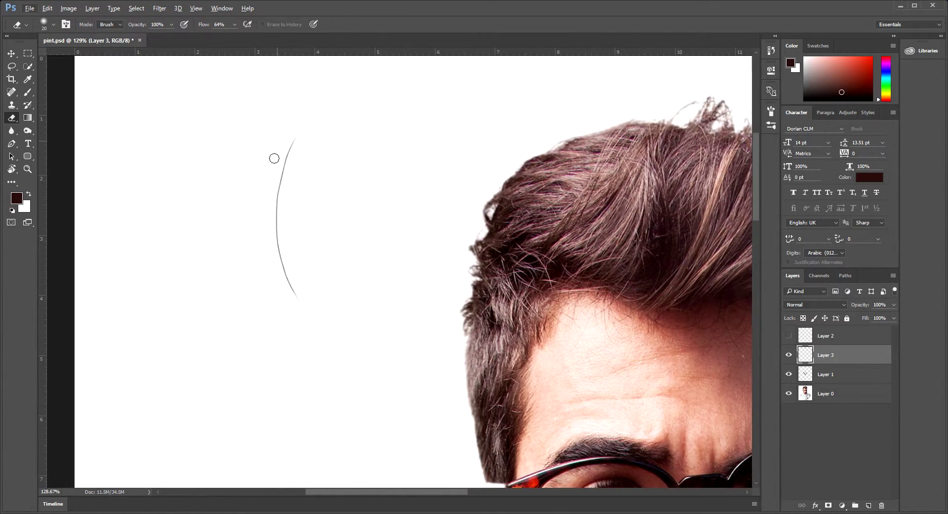
# - Add a new layer and make a rectangular marquee selection around the curved hair stroke
pyautogui.click(28, 53)
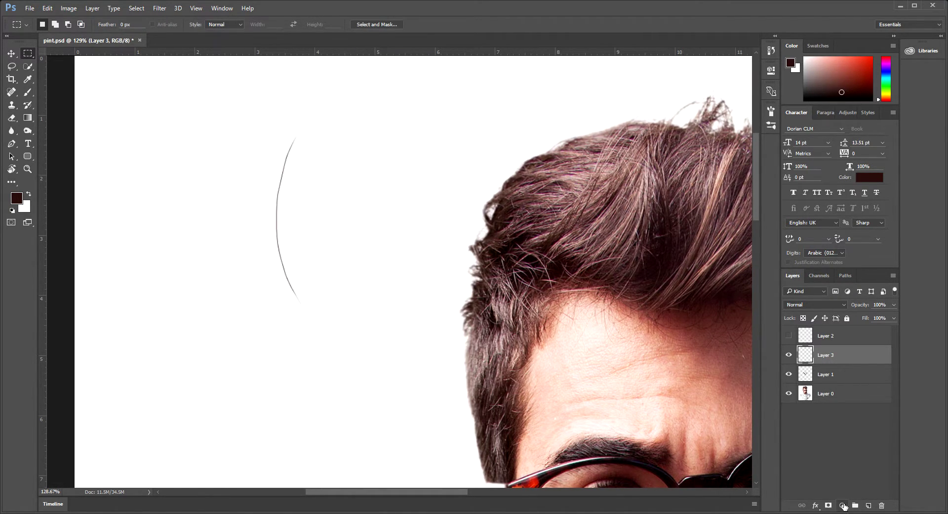
pyautogui.click(869, 505)
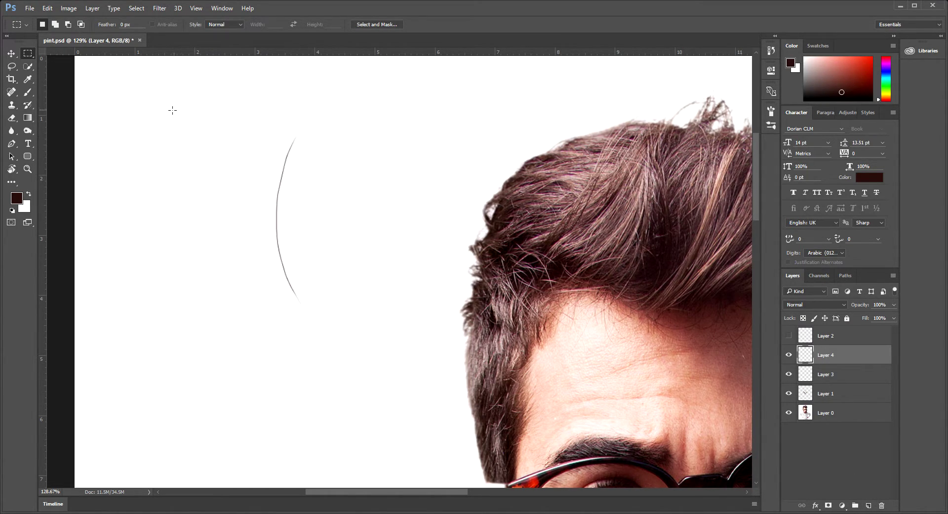
pyautogui.moveTo(162, 108); pyautogui.dragTo(413, 328)
# - Fill the rectangular selection on Layer 4 with White, using Normal mode at 100% opacity
pyautogui.click(48, 8)
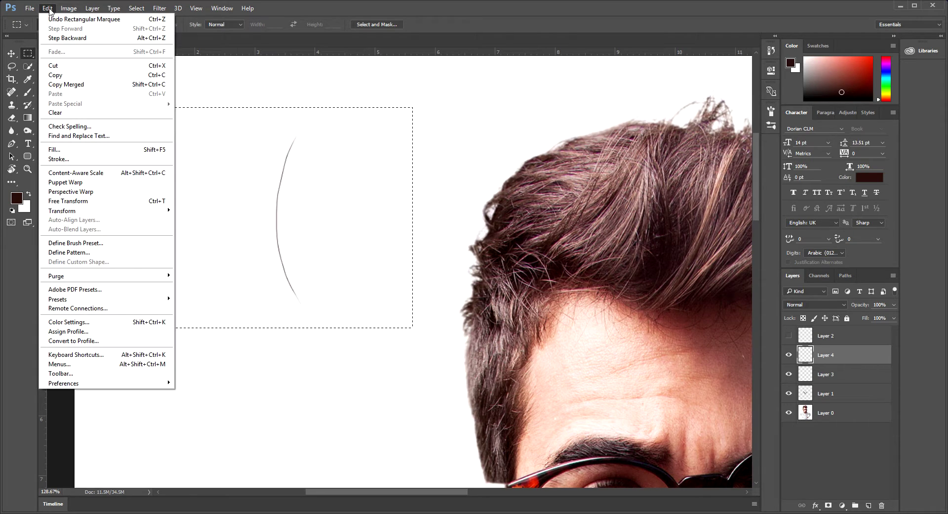
pyautogui.click(55, 150)
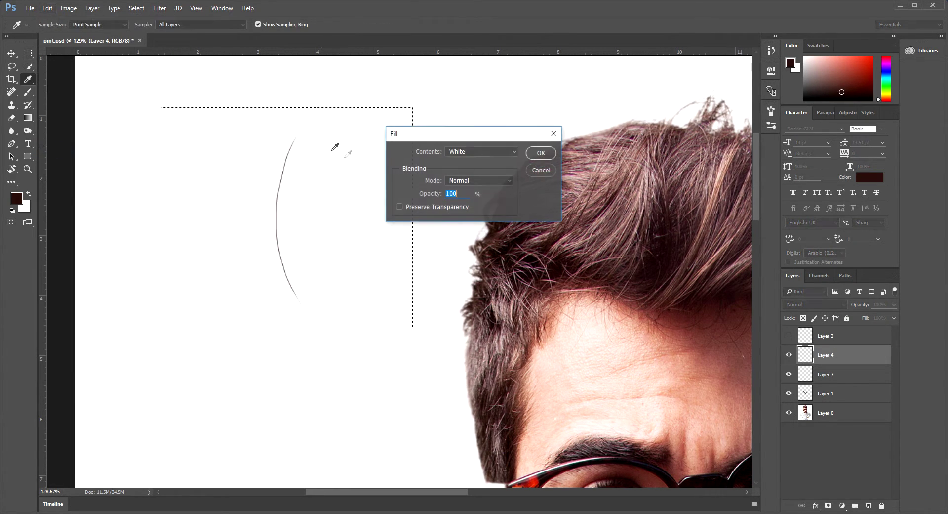
pyautogui.click(466, 155)
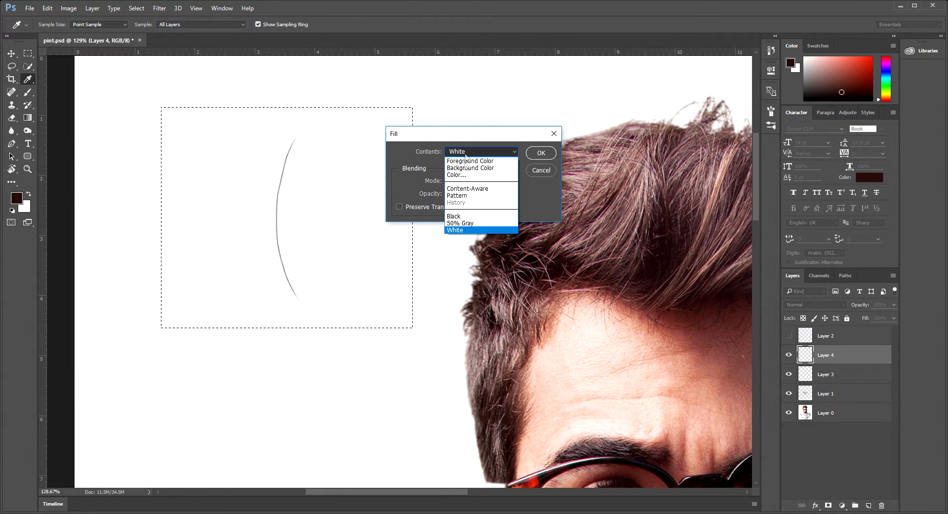
pyautogui.click(460, 230)
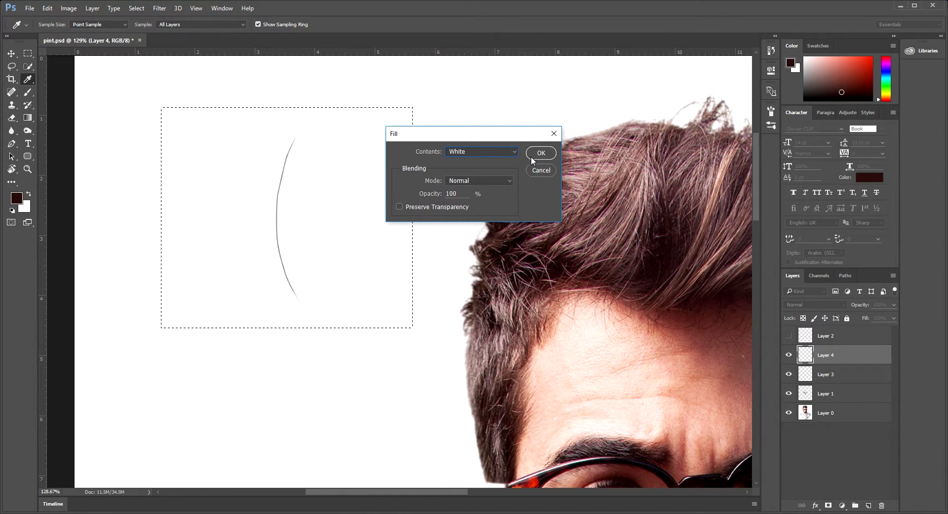
pyautogui.moveTo(479, 140); pyautogui.dragTo(480, 121)
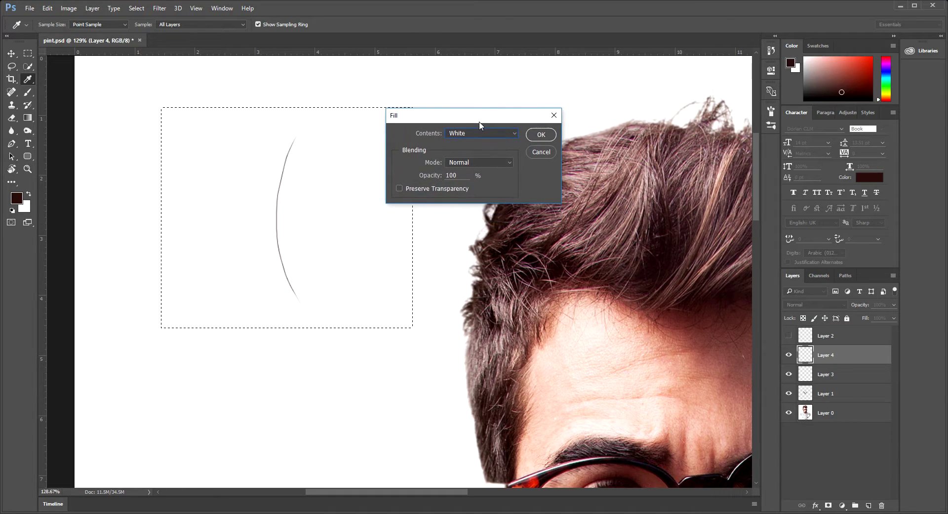
pyautogui.click(544, 135)
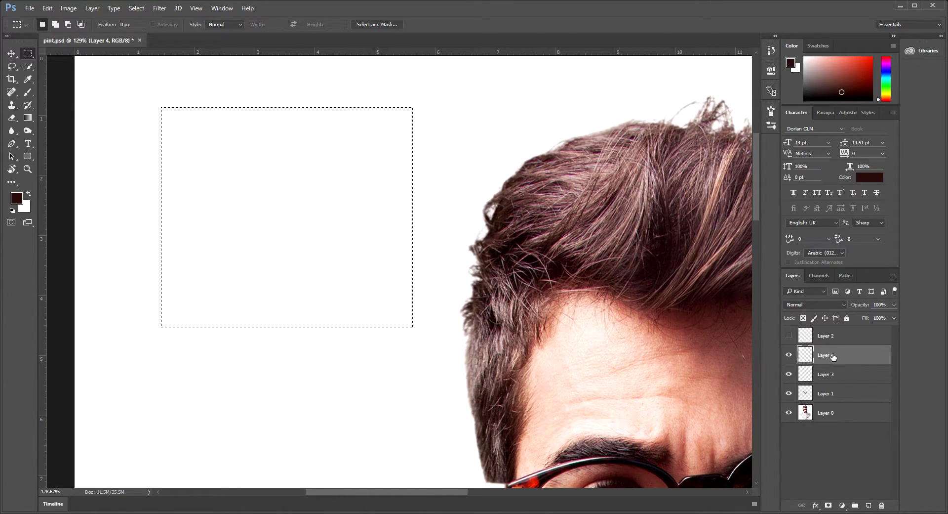
# - Move the white Layer 4 below Layer 3 and center the hair stroke vertically and horizontally in the selection
pyautogui.moveTo(834, 356); pyautogui.dragTo(838, 384)
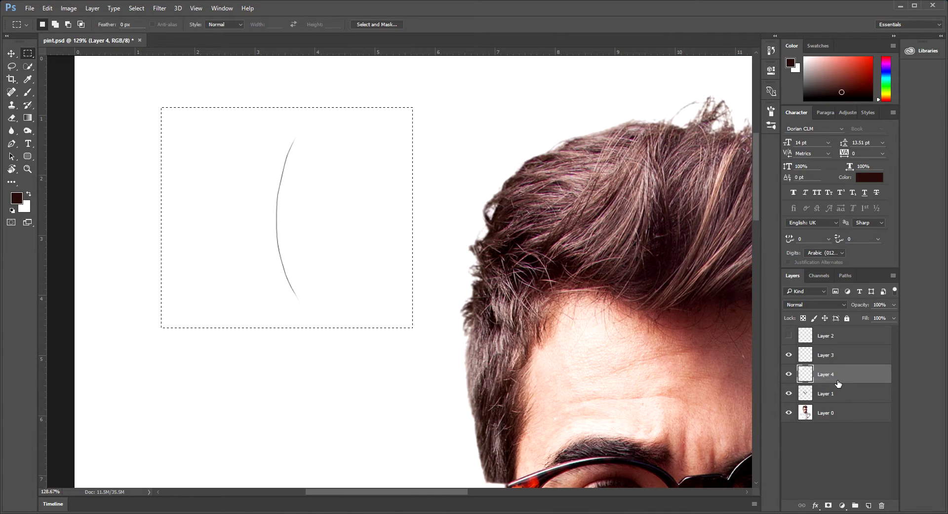
pyautogui.click(834, 354)
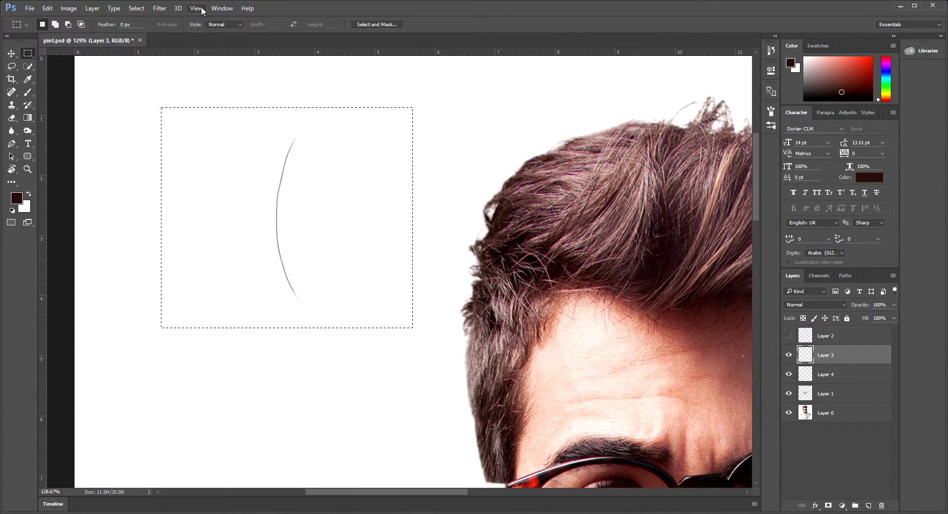
pyautogui.press('v')
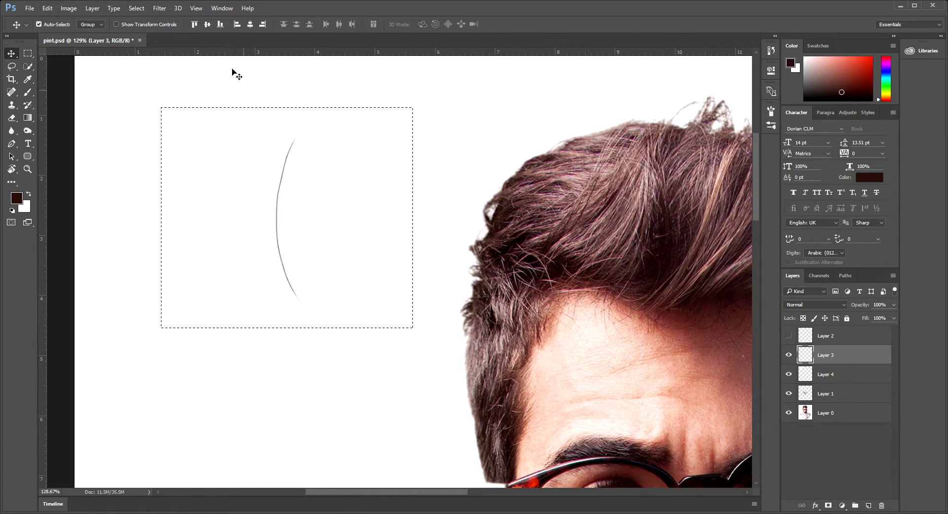
pyautogui.click(207, 24)
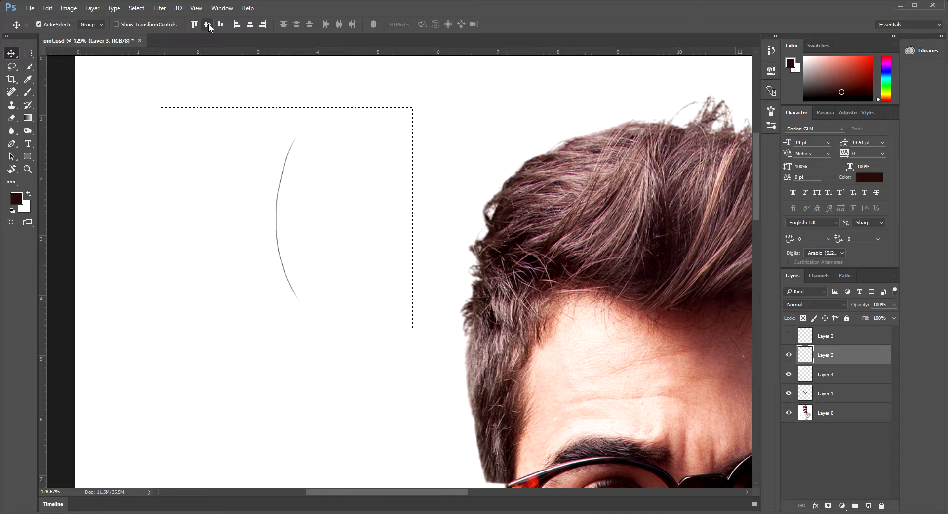
pyautogui.click(251, 25)
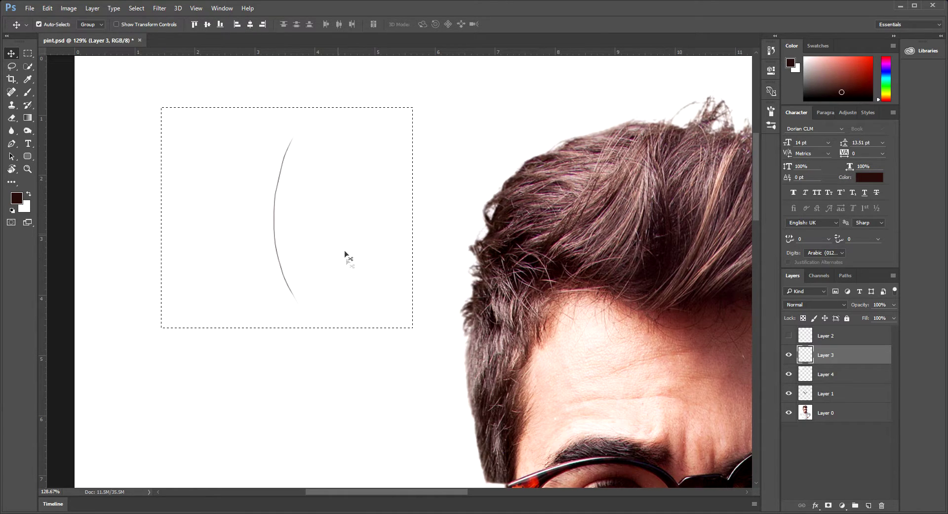
# - Merge the hair stroke's Layer 3 with the white Layer 4
pyautogui.keyDown('shift'); pyautogui.click(827, 378); pyautogui.keyUp('shift')
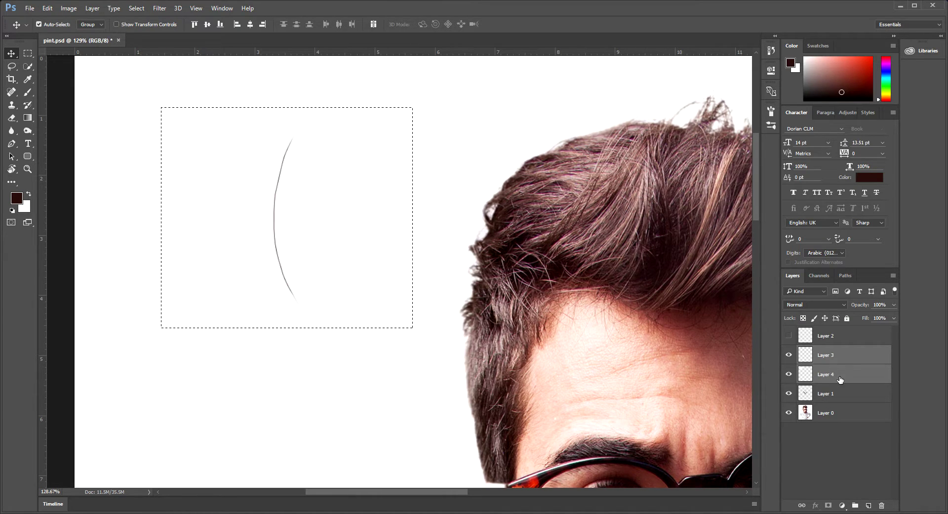
pyautogui.rightClick(839, 380)
pyautogui.click(732, 358)
# - Define the selected hair stroke as a brush preset named "שיער"
pyautogui.click(69, 8)
pyautogui.moveTo(47, 12)
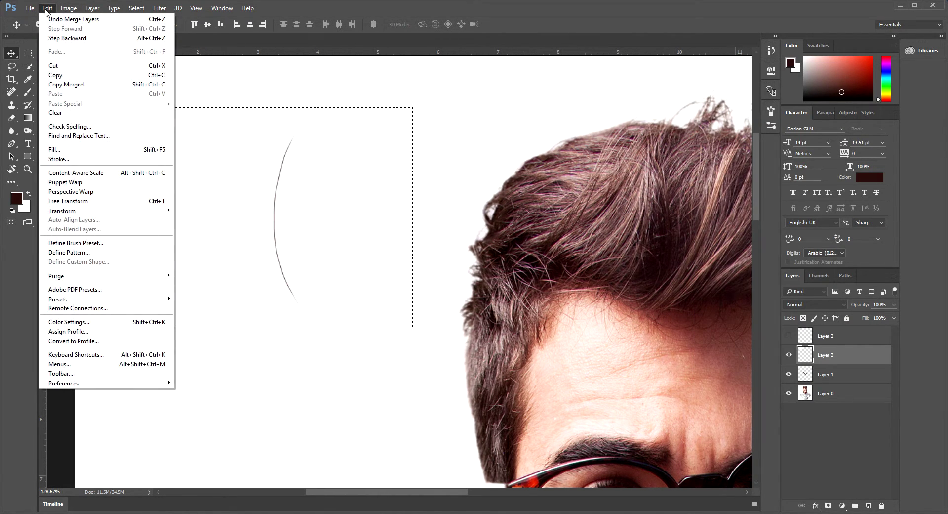
pyautogui.click(89, 247)
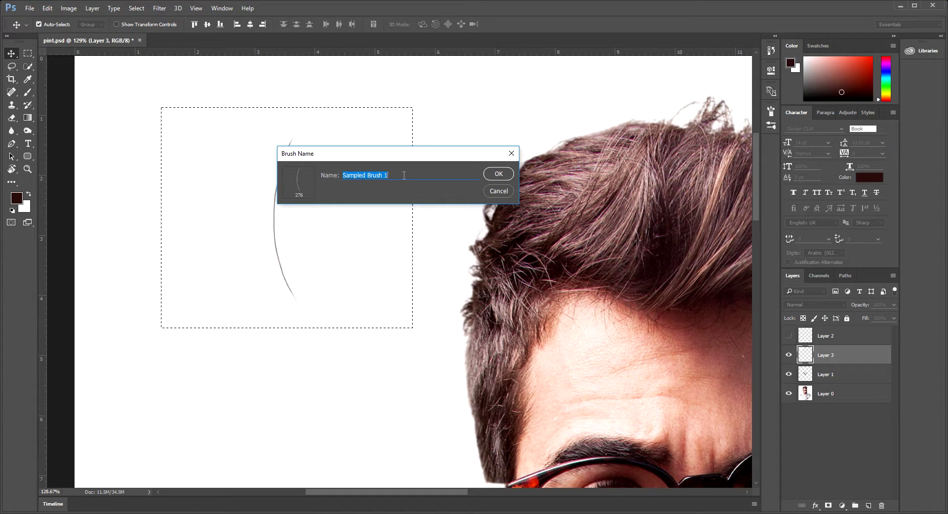
pyautogui.write('שיער')
pyautogui.click(498, 174)
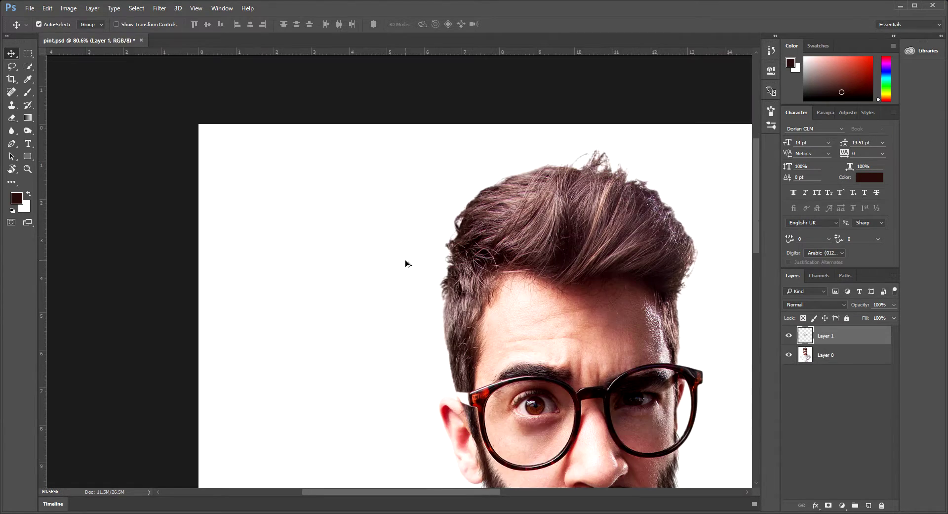
# - Activate the Brush tool and choose the first of the two 134 px hair-stroke presets at the end of the preset list
pyautogui.scroll(-2, 407, 262)
pyautogui.moveTo(599, 309)
pyautogui.mouseDown()
pyautogui.moveTo(438, 266)
pyautogui.moveTo(445, 247)
pyautogui.mouseUp()
pyautogui.press('b')
pyautogui.rightClick(222, 131)
pyautogui.scroll(-6, 280, 233)
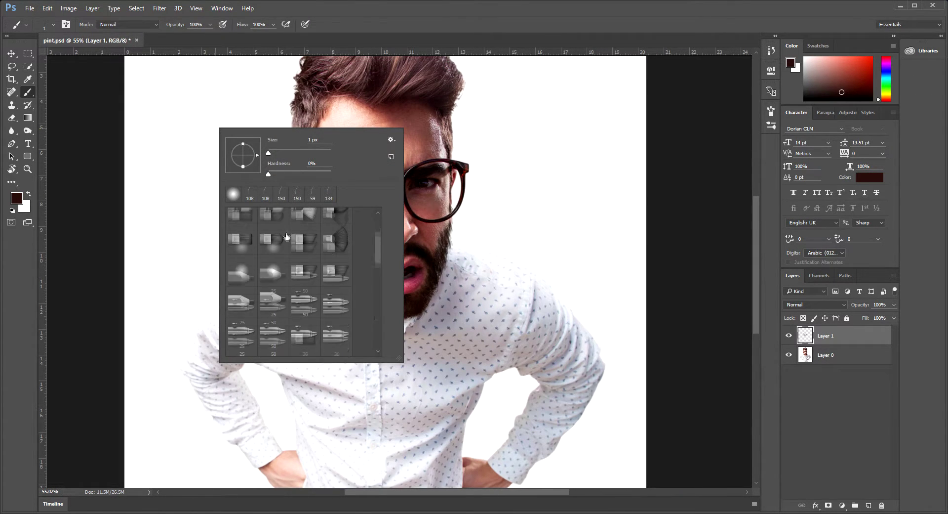
pyautogui.moveTo(374, 269); pyautogui.dragTo(376, 328)
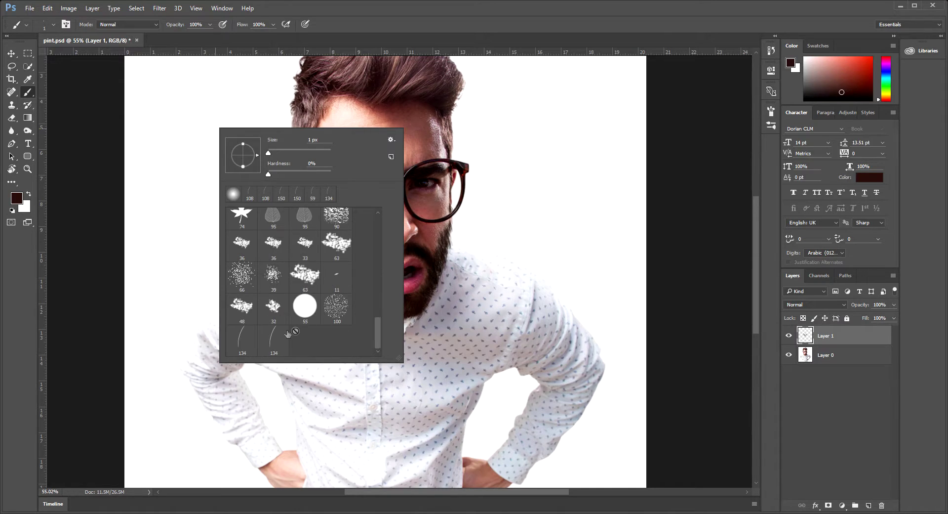
pyautogui.click(243, 339)
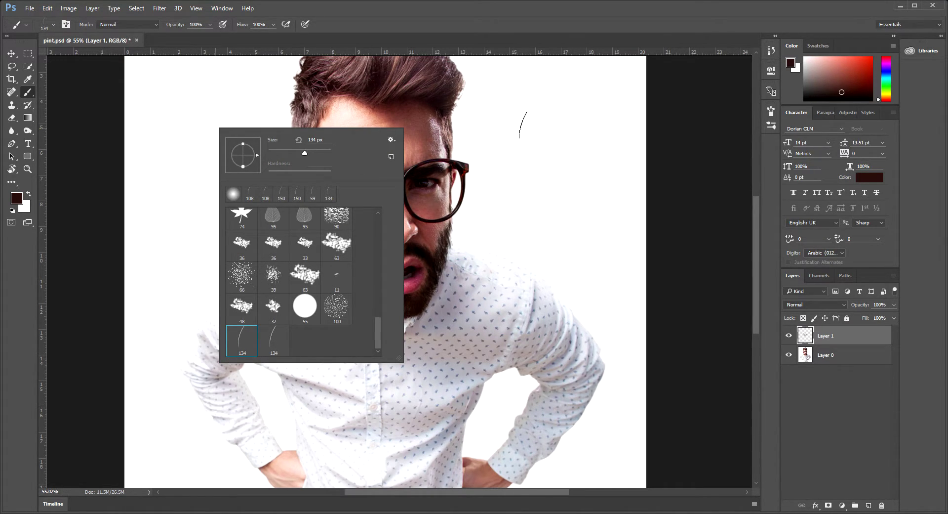
# - Try the hair brush with freehand strokes on the white background, and undo them
pyautogui.click(517, 119)
pyautogui.moveTo(514, 121); pyautogui.dragTo(605, 156)
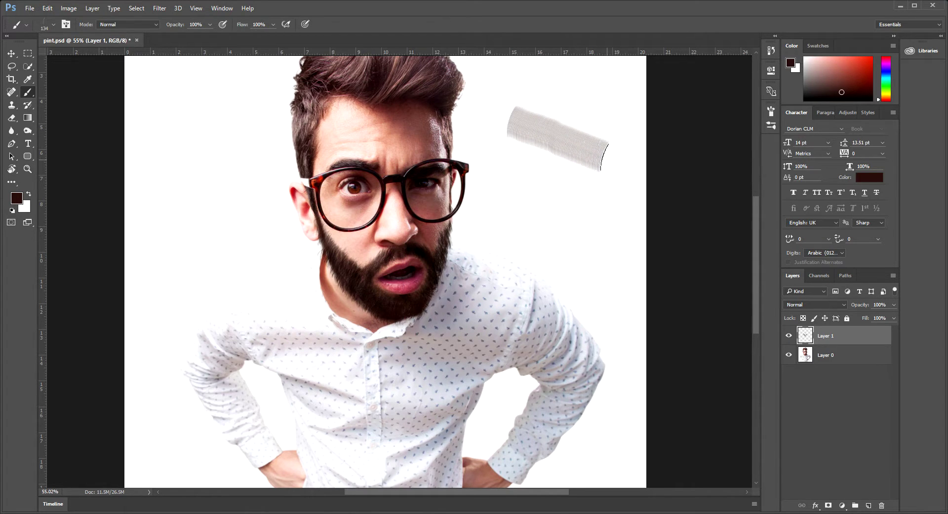
pyautogui.hotkey('ctrl', 'z')
pyautogui.scroll(2, 206, 114)
pyautogui.scroll(1, 206, 115)
pyautogui.moveTo(206, 115)
pyautogui.mouseDown()
pyautogui.moveTo(244, 123)
pyautogui.moveTo(165, 111)
pyautogui.moveTo(245, 146)
pyautogui.moveTo(174, 144)
pyautogui.moveTo(251, 160)
pyautogui.moveTo(204, 168)
pyautogui.moveTo(198, 195)
pyautogui.mouseUp()
pyautogui.moveTo(211, 251)
pyautogui.mouseDown()
pyautogui.moveTo(193, 277)
pyautogui.moveTo(270, 85)
pyautogui.moveTo(240, 148)
pyautogui.moveTo(297, 111)
pyautogui.moveTo(274, 148)
pyautogui.mouseUp()
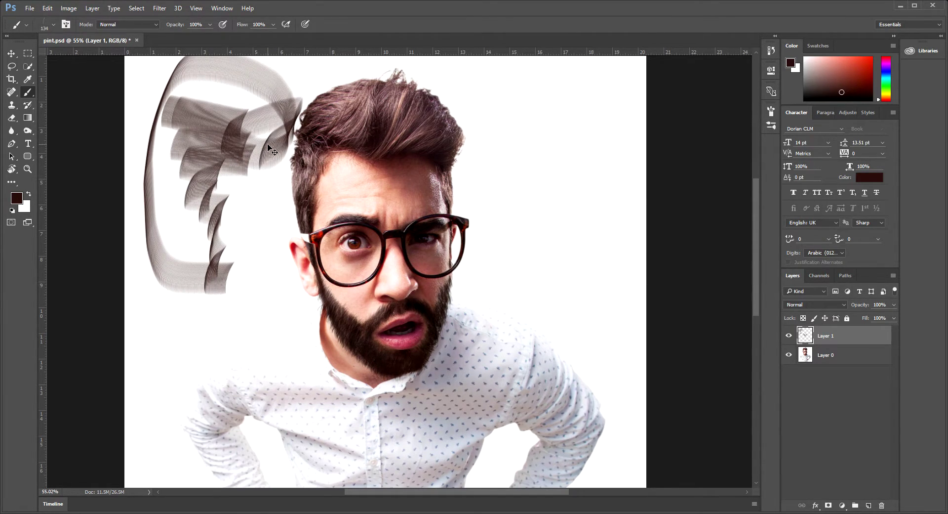
pyautogui.hotkey('ctrl', 's')
pyautogui.hotkey('ctrl', 'z')
# - Display the brush tip settings for the selected 134 px hair brush
pyautogui.click(772, 111)
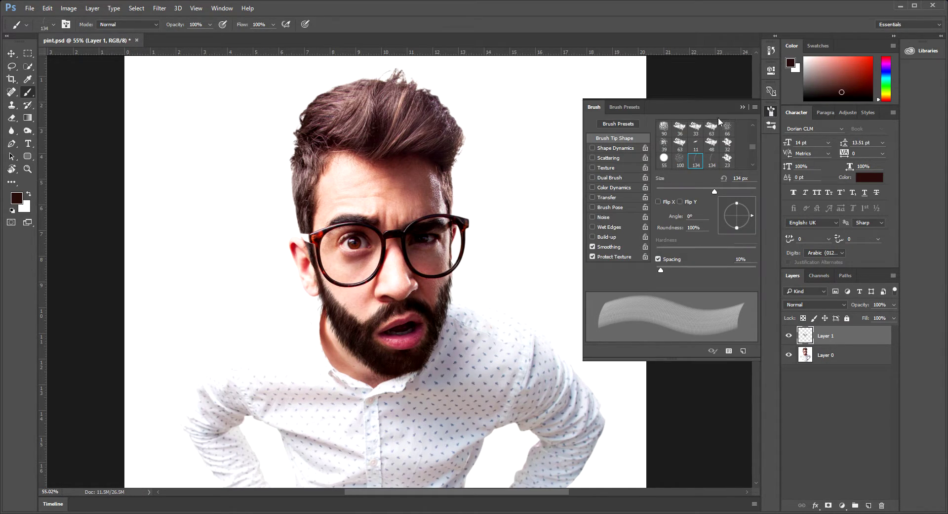
pyautogui.click(743, 106)
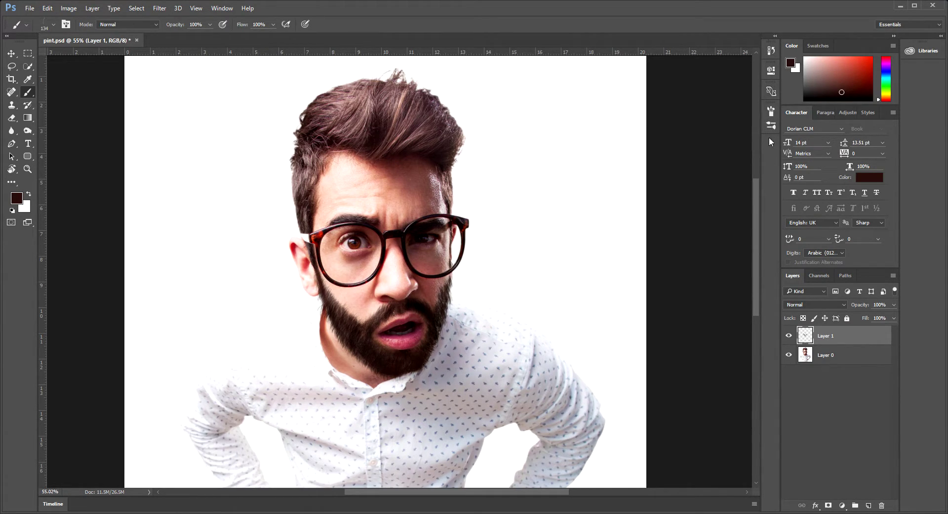
pyautogui.click(222, 8)
pyautogui.click(227, 107)
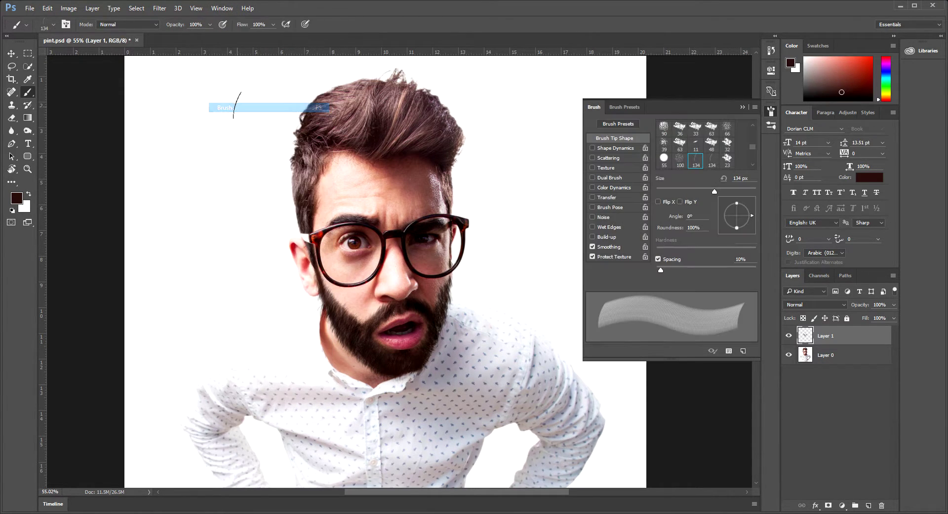
pyautogui.moveTo(678, 106)
pyautogui.mouseDown()
pyautogui.moveTo(649, 108)
pyautogui.moveTo(756, 110)
pyautogui.mouseUp()
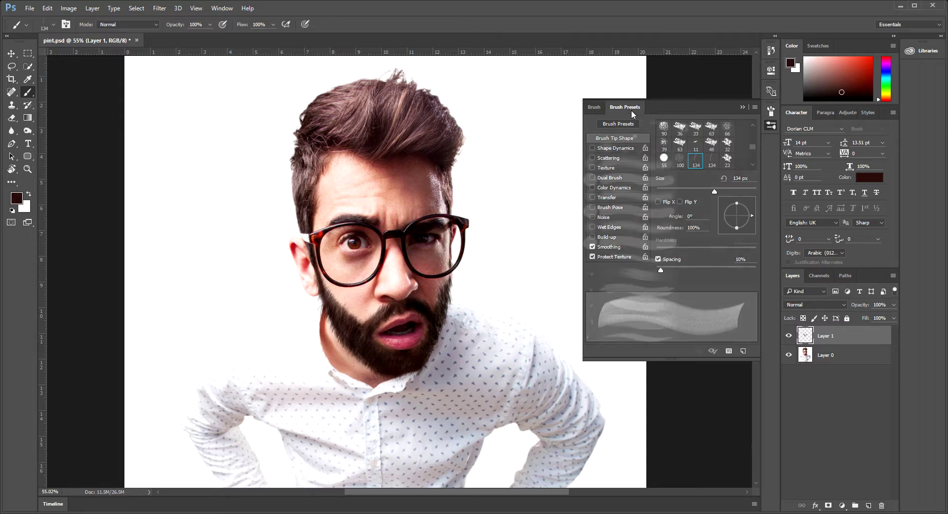
# - Load the last 134 px hair preset and paint a test stroke at 1% spacing on the white background
pyautogui.click(626, 107)
pyautogui.moveTo(757, 177); pyautogui.dragTo(758, 318)
pyautogui.click(651, 337)
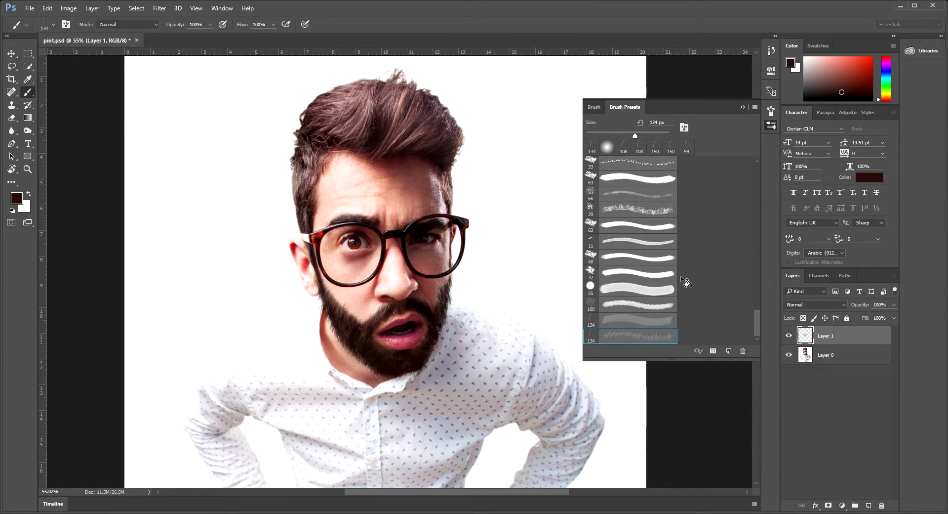
pyautogui.click(594, 107)
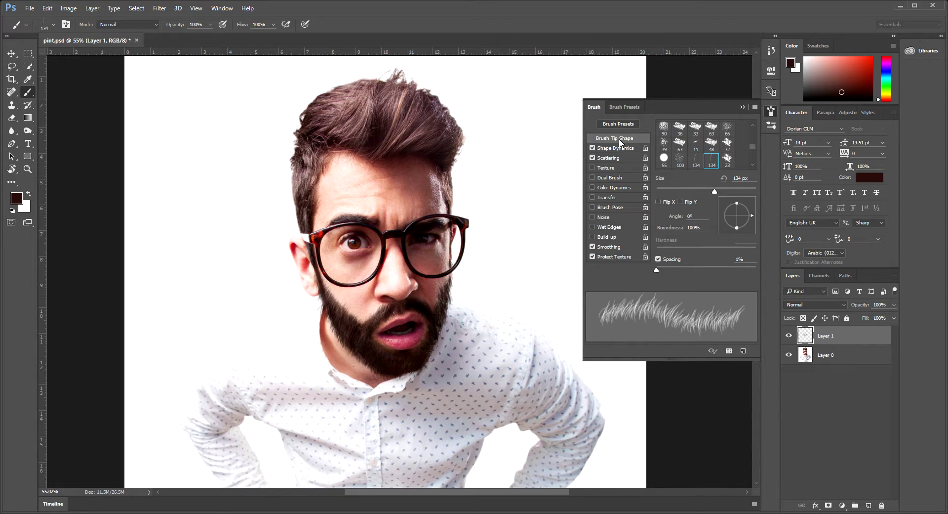
pyautogui.moveTo(657, 271)
pyautogui.mouseDown()
pyautogui.moveTo(674, 272)
pyautogui.moveTo(657, 273)
pyautogui.mouseUp()
pyautogui.moveTo(163, 111); pyautogui.dragTo(247, 114)
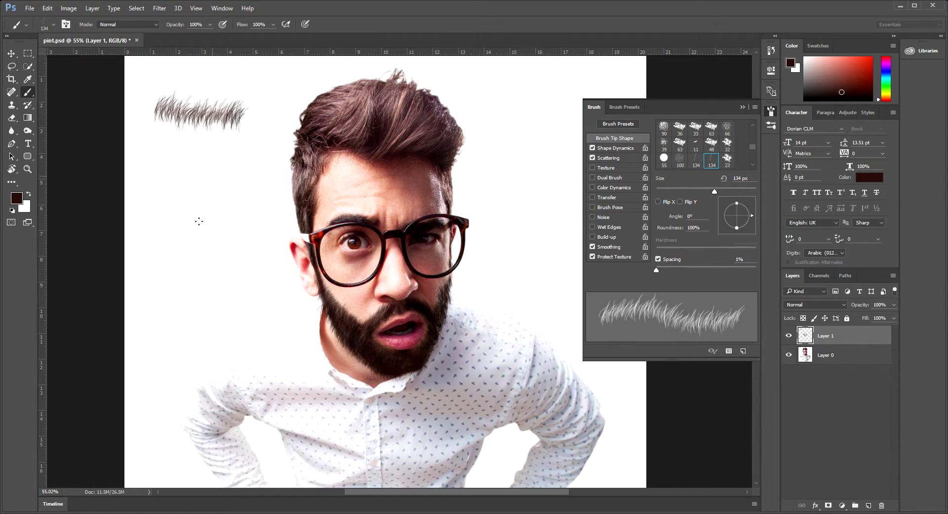
# - Test a 51% spacing with strokes on the background, and return to the second 134 px hair tip with 1% spacing
pyautogui.moveTo(657, 270); pyautogui.dragTo(682, 271)
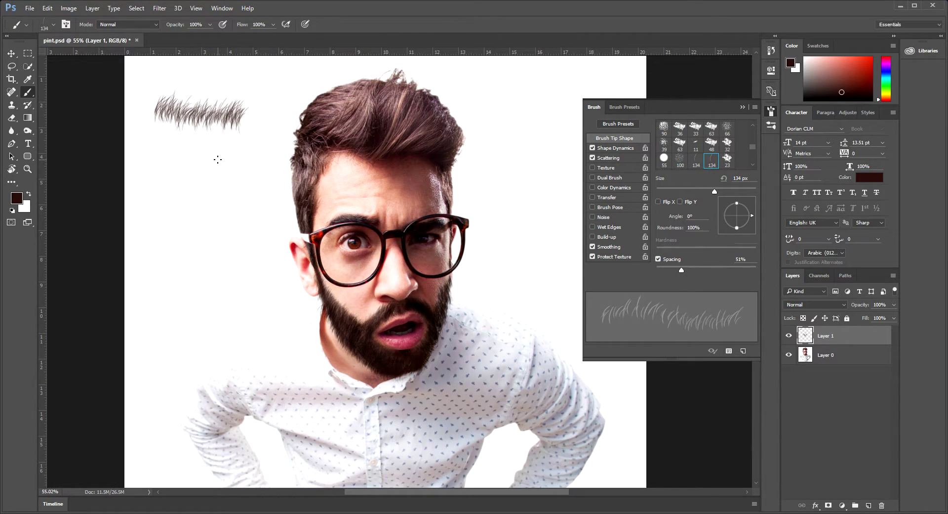
pyautogui.moveTo(153, 165); pyautogui.dragTo(260, 190)
pyautogui.moveTo(148, 158)
pyautogui.mouseDown()
pyautogui.moveTo(256, 187)
pyautogui.moveTo(152, 159)
pyautogui.moveTo(232, 188)
pyautogui.mouseUp()
pyautogui.click(696, 160)
pyautogui.moveTo(682, 270); pyautogui.dragTo(656, 270)
pyautogui.click(712, 160)
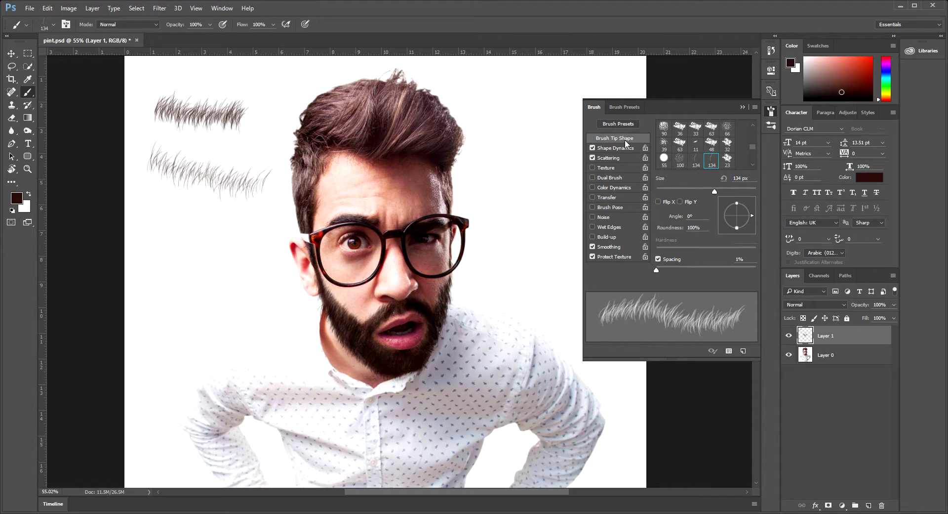
# - Compare Shape Dynamics size jitter values such as 11% and 66%, and set the size jitter back to 70%
pyautogui.click(615, 148)
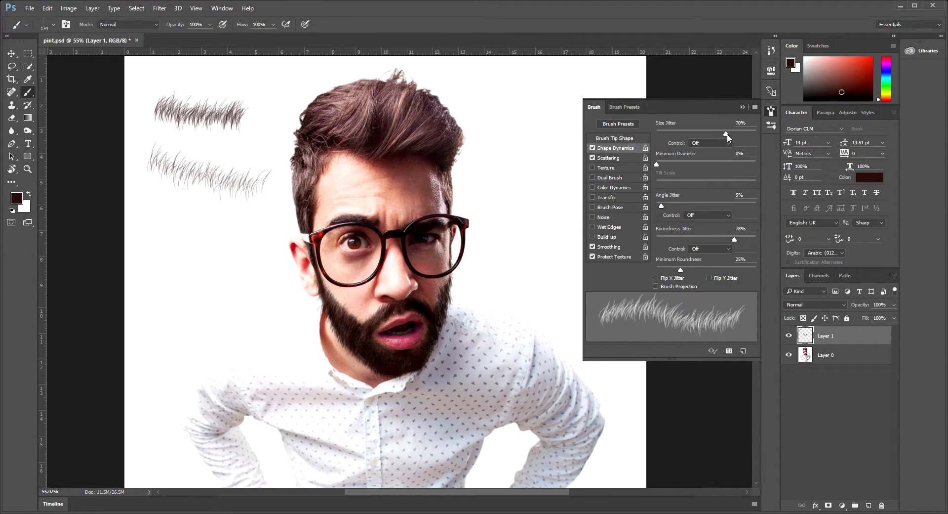
pyautogui.moveTo(727, 132)
pyautogui.mouseDown()
pyautogui.moveTo(656, 136)
pyautogui.moveTo(695, 136)
pyautogui.moveTo(668, 134)
pyautogui.mouseUp()
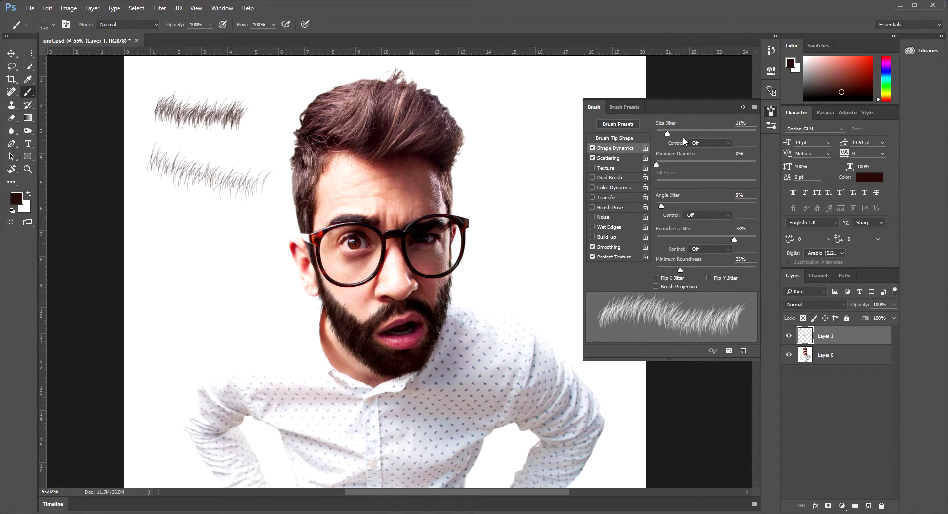
pyautogui.moveTo(668, 134); pyautogui.dragTo(651, 132)
pyautogui.moveTo(658, 135); pyautogui.dragTo(708, 133)
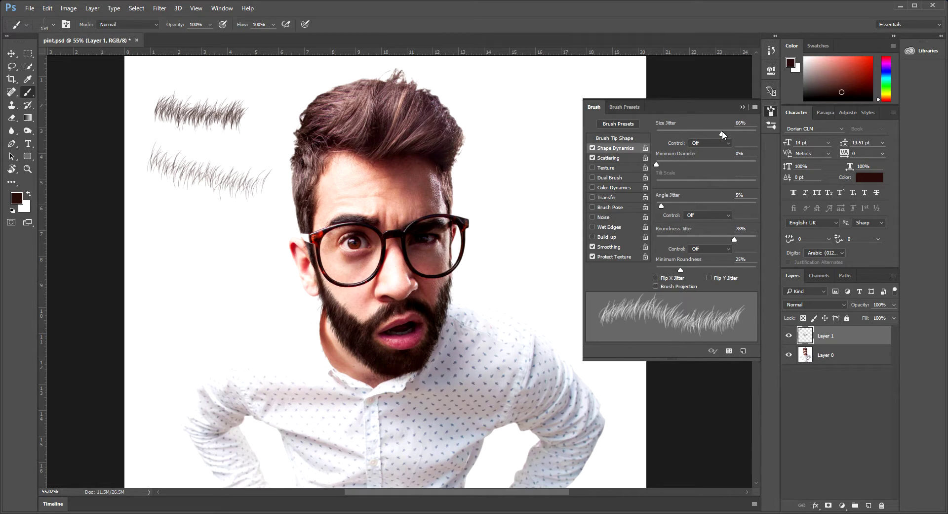
pyautogui.moveTo(722, 132); pyautogui.dragTo(725, 134)
# - Test a 43% angle jitter with a stroke, return it to 5%, and set the minimum roundness to 24%
pyautogui.moveTo(663, 209); pyautogui.dragTo(700, 211)
pyautogui.moveTo(176, 242); pyautogui.dragTo(259, 249)
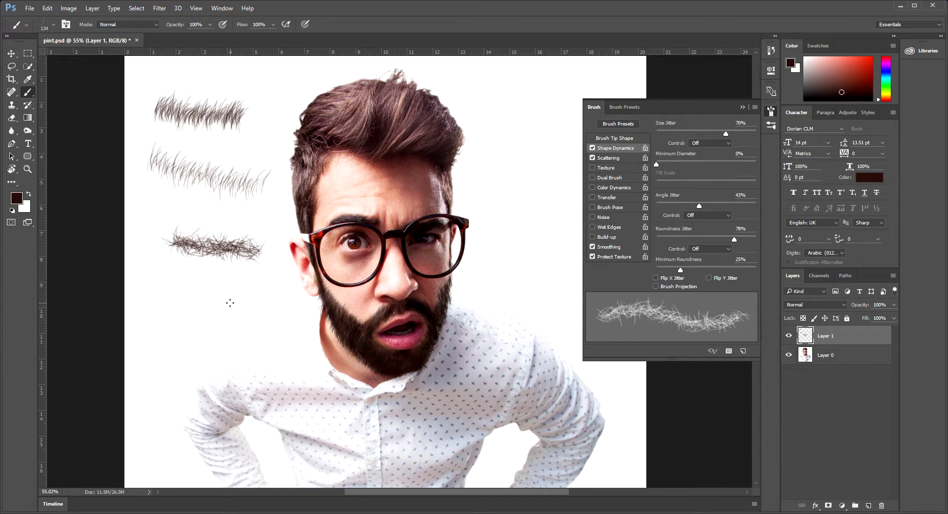
pyautogui.moveTo(684, 267); pyautogui.dragTo(680, 269)
pyautogui.moveTo(701, 204); pyautogui.dragTo(662, 207)
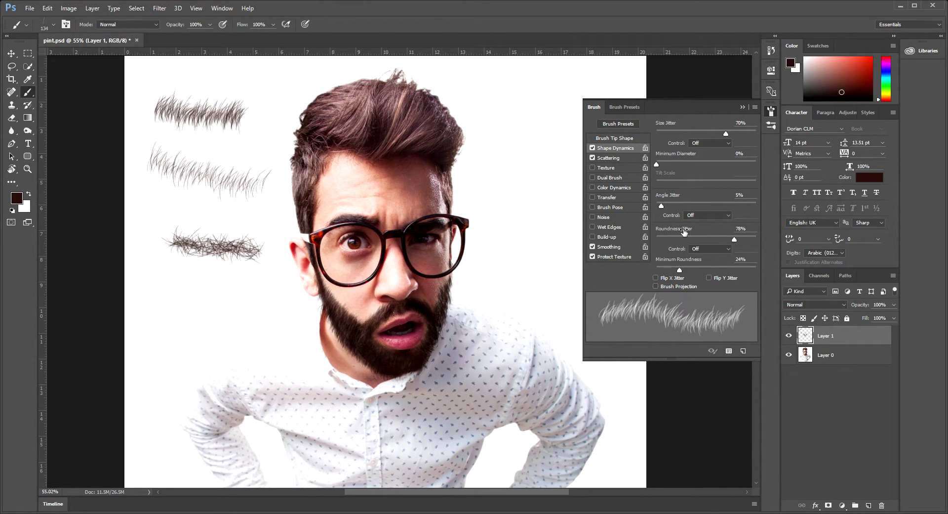
pyautogui.moveTo(734, 239); pyautogui.dragTo(734, 242)
pyautogui.moveTo(679, 272); pyautogui.dragTo(678, 270)
# - Compare scatter values of 183% and 59% with test strokes, and restore the scatter to 35%
pyautogui.click(611, 158)
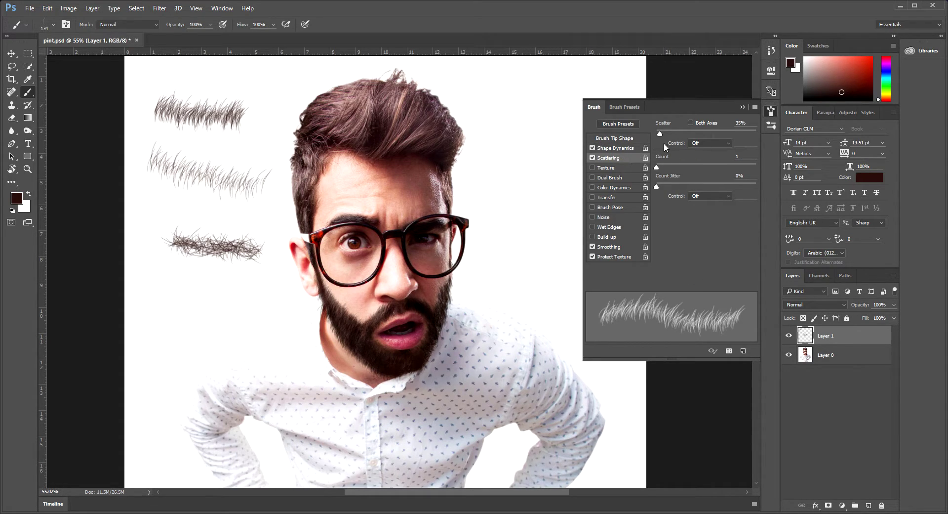
pyautogui.moveTo(744, 125); pyautogui.dragTo(733, 123)
pyautogui.moveTo(660, 131)
pyautogui.mouseDown()
pyautogui.moveTo(682, 135)
pyautogui.moveTo(674, 133)
pyautogui.mouseUp()
pyautogui.moveTo(178, 295); pyautogui.dragTo(265, 309)
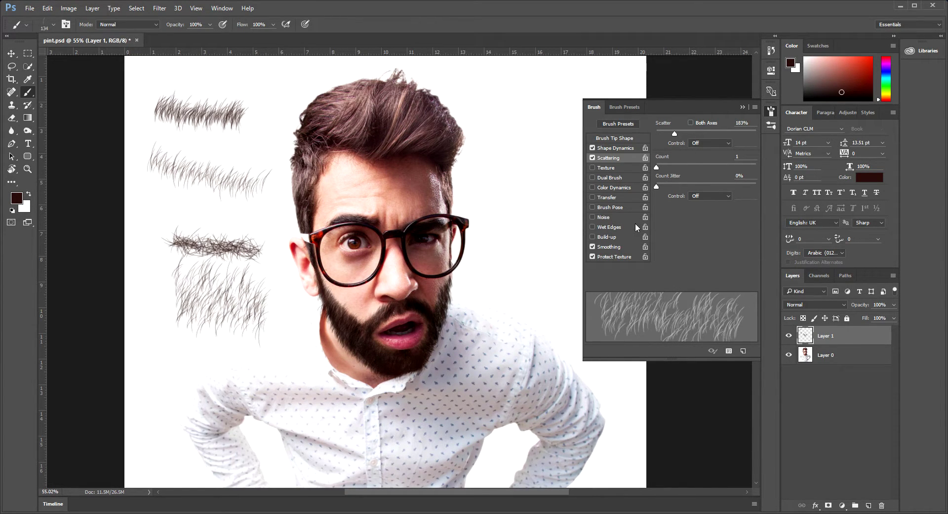
pyautogui.moveTo(675, 136); pyautogui.dragTo(662, 137)
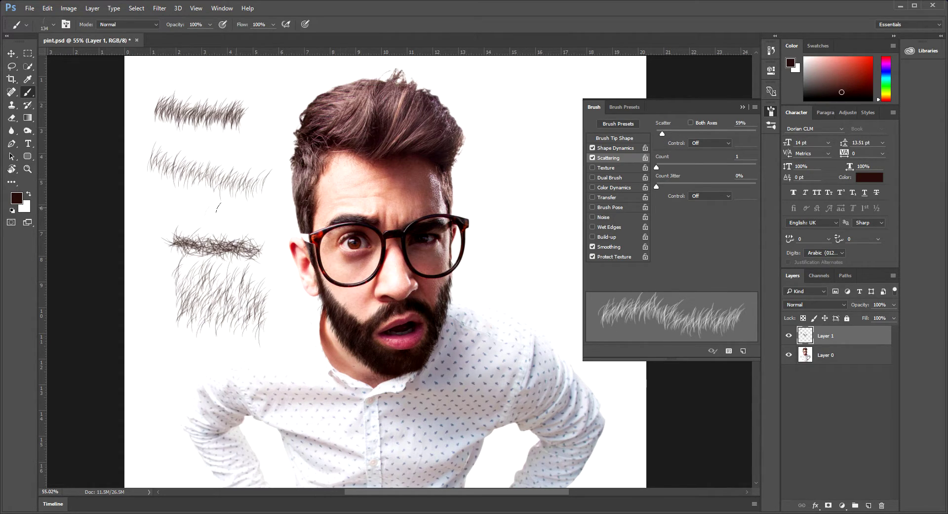
pyautogui.moveTo(173, 207); pyautogui.dragTo(230, 206)
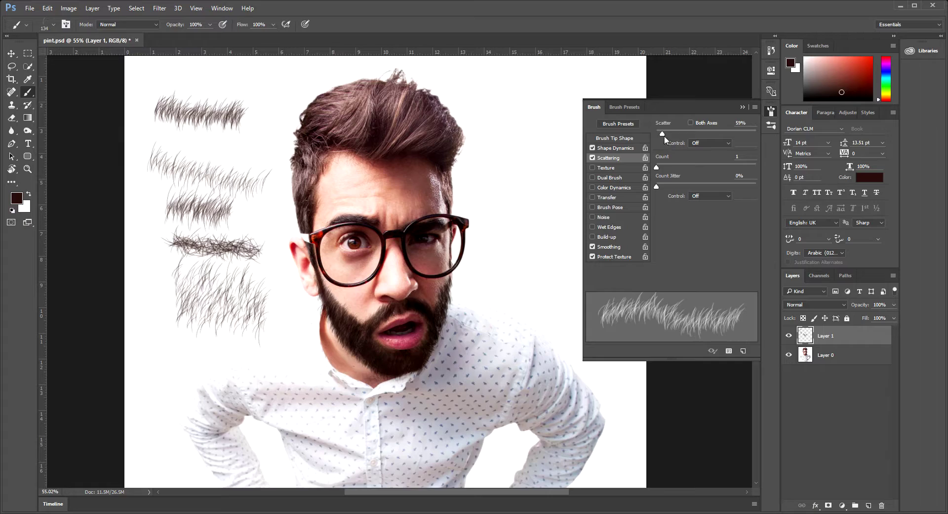
pyautogui.moveTo(662, 133); pyautogui.dragTo(660, 132)
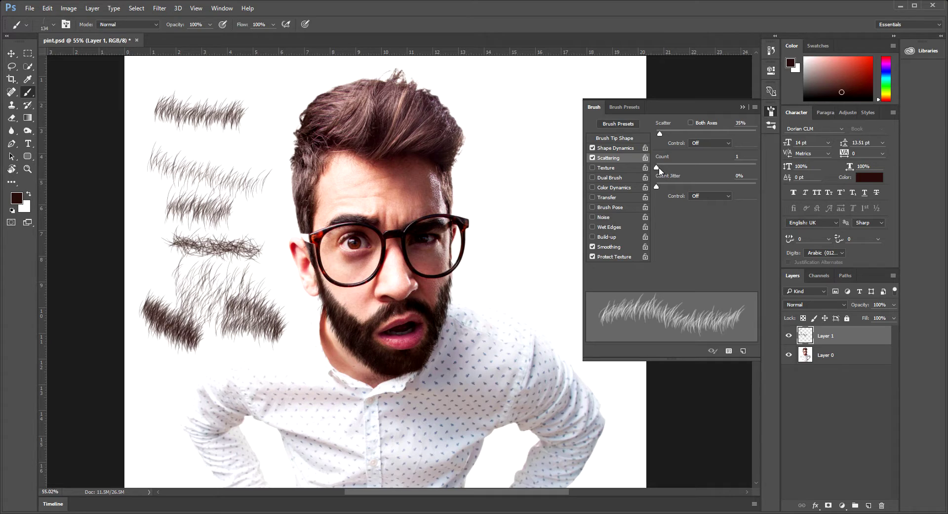
# - Check the Smoothing option with a short test stroke, and return to the Brush Tip Shape settings
pyautogui.click(614, 248)
pyautogui.click(614, 248)
pyautogui.moveTo(191, 77)
pyautogui.mouseDown()
pyautogui.moveTo(243, 86)
pyautogui.moveTo(175, 76)
pyautogui.moveTo(200, 74)
pyautogui.mouseUp()
pyautogui.click(623, 138)
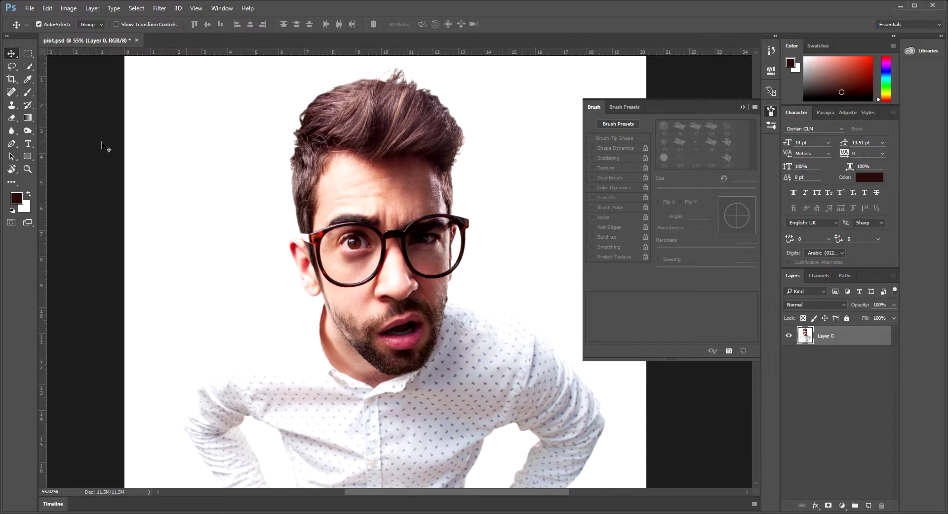
# - Reactivate the Brush tool and add a new empty layer above Layer 0 for the beard hairs
pyautogui.click(28, 92)
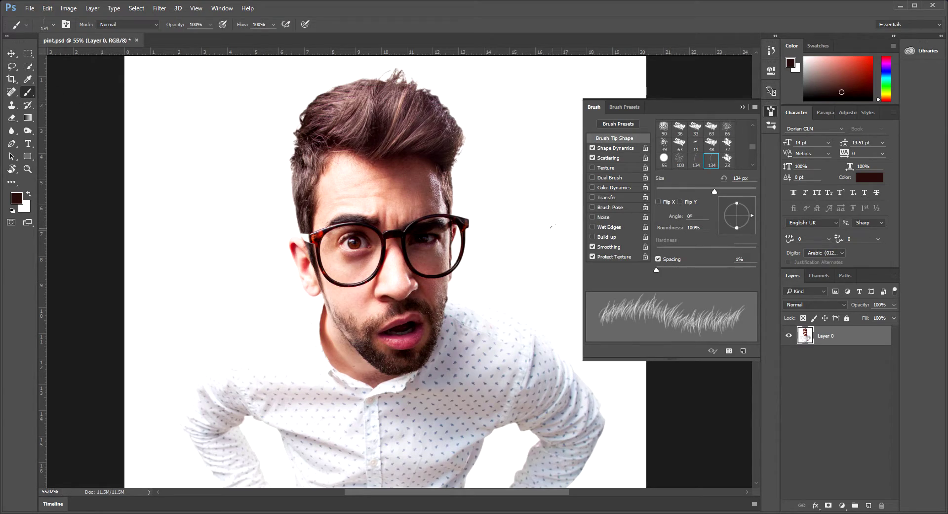
pyautogui.scroll(5, 371, 330)
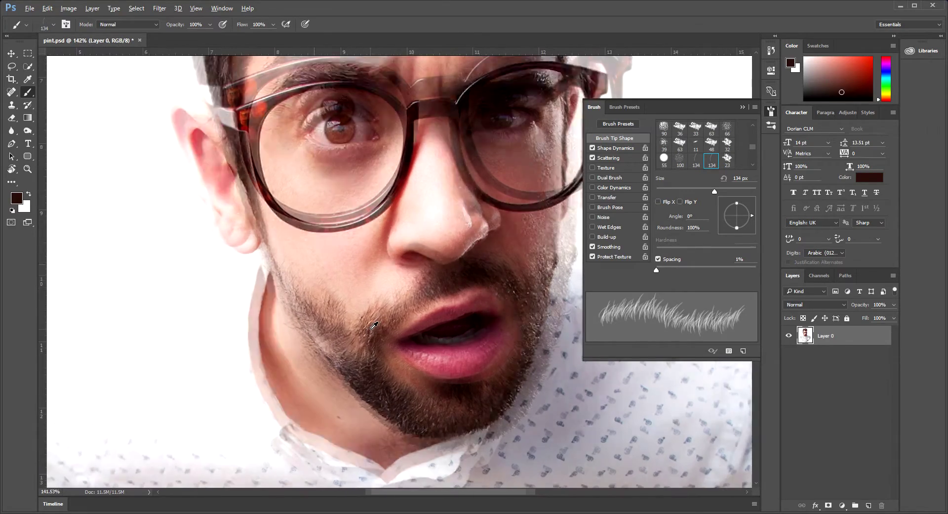
pyautogui.scroll(1, 383, 316)
pyautogui.click(869, 505)
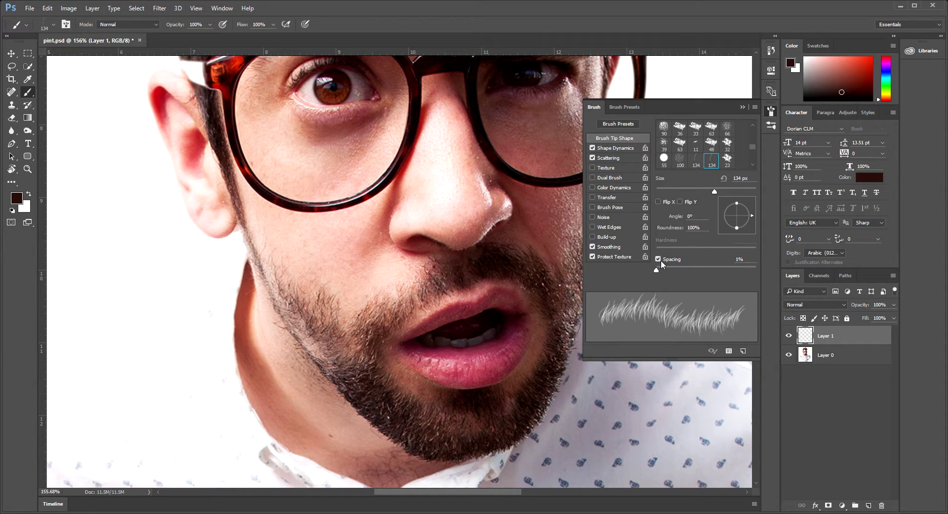
# - Use the first 134 px hair tip with its size set to 35 px and its spacing set to 21%
pyautogui.moveTo(715, 195); pyautogui.dragTo(674, 193)
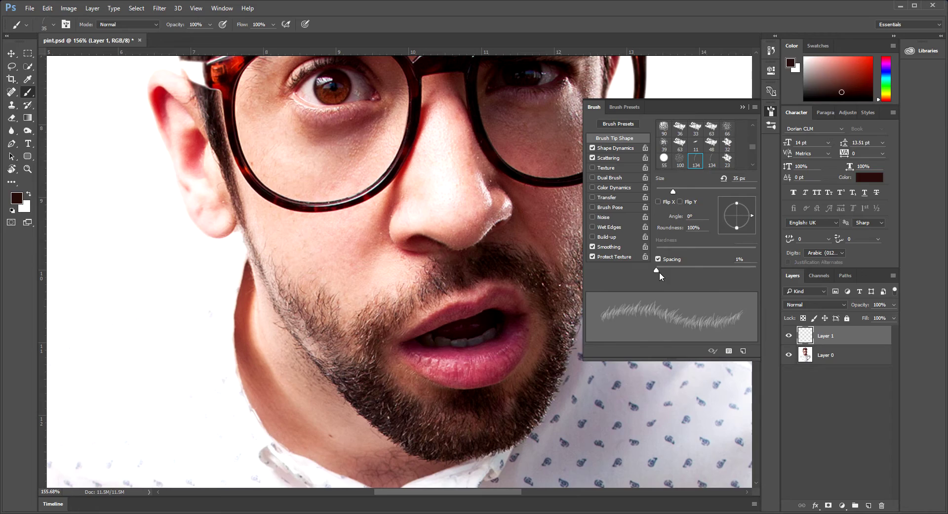
pyautogui.moveTo(657, 270); pyautogui.dragTo(666, 270)
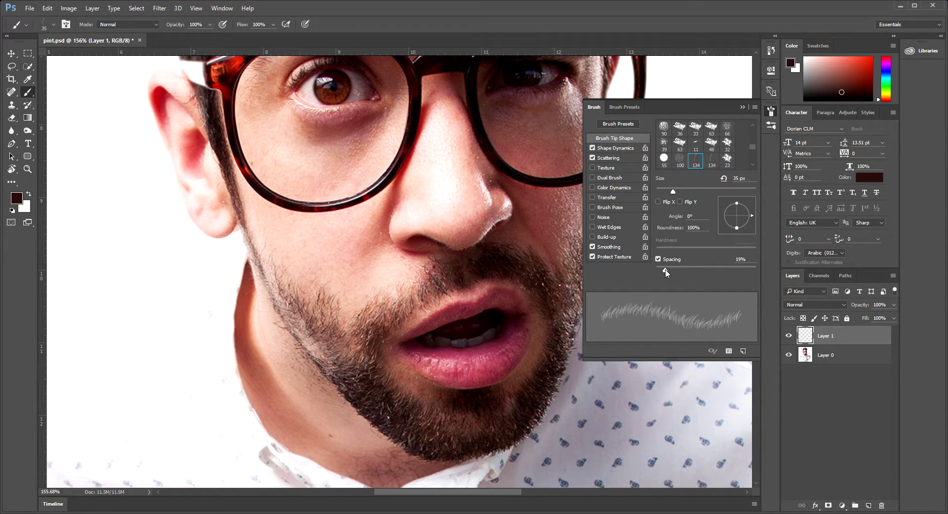
pyautogui.moveTo(666, 272); pyautogui.dragTo(666, 272)
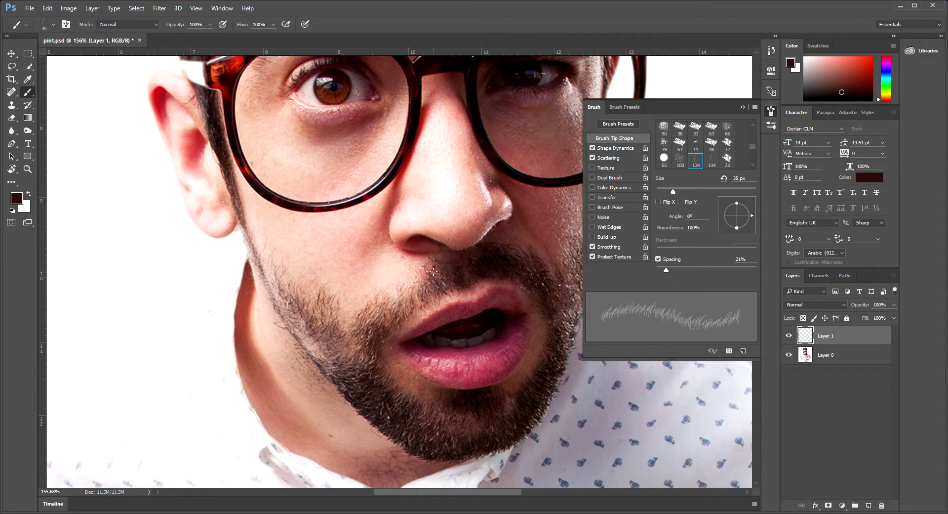
# - Paint a trial stroke beside the mustache and rotate the brush tip to an angle of -24°
pyautogui.moveTo(409, 285); pyautogui.dragTo(414, 304)
pyautogui.press('Right')
pyautogui.press('Right')
pyautogui.press('Right')
pyautogui.press('Right')
pyautogui.press('Right')
pyautogui.press('Right')
pyautogui.press('Right')
pyautogui.press('Right')
pyautogui.press('Right')
pyautogui.press('Right')
pyautogui.press('Right')
pyautogui.press('Right')
pyautogui.press('Right')
pyautogui.press('Right')
pyautogui.press('Right')
pyautogui.press('Right')
pyautogui.press('Right')
pyautogui.press('Right')
pyautogui.press('Right')
pyautogui.press('Right')
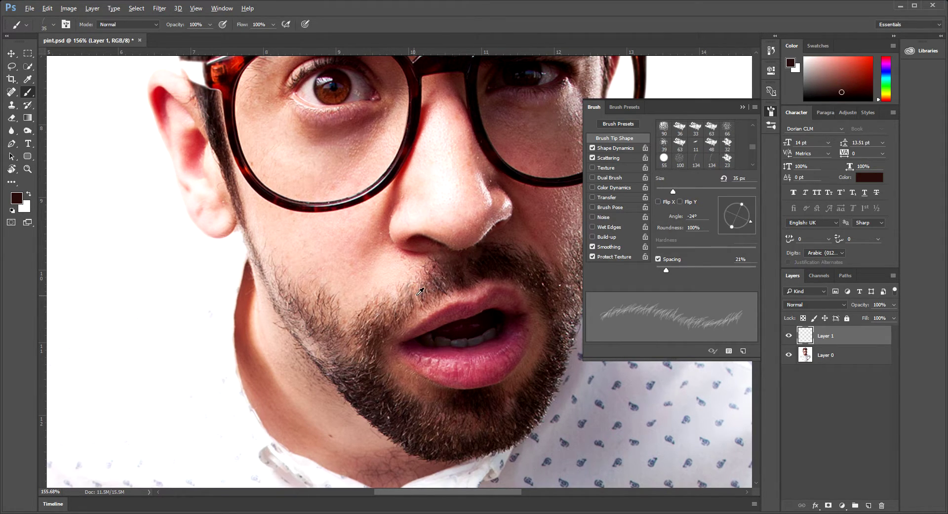
# - Sample a reddish brown from the mustache and dab hairs over the sparse area between mustache and beard
pyautogui.keyDown('alt'); pyautogui.click(440, 281); pyautogui.keyUp('alt')
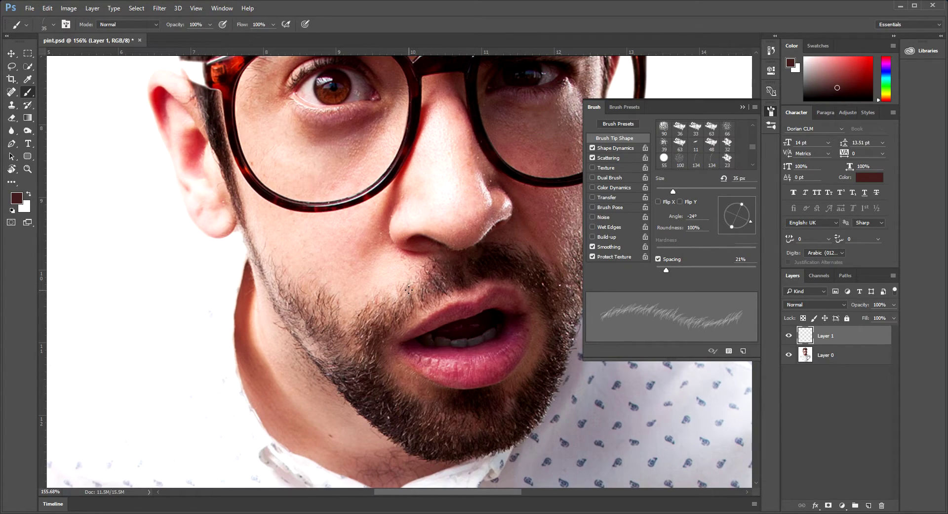
pyautogui.click(413, 286)
pyautogui.click(381, 331)
pyautogui.click(373, 337)
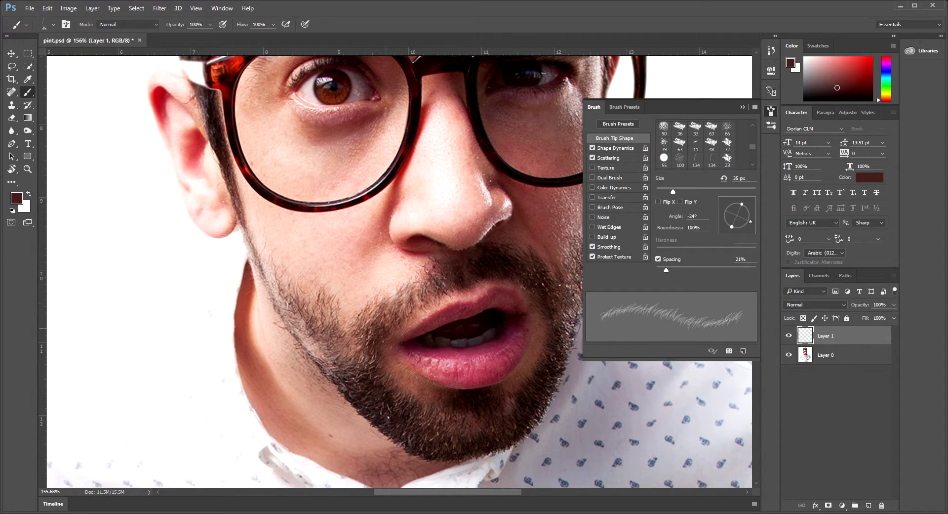
# - Sample a near-black brown from the mustache and paint hairs filling the gap between its left end and the beard
pyautogui.keyDown('alt'); pyautogui.click(480, 268); pyautogui.keyUp('alt')
pyautogui.moveTo(419, 282)
pyautogui.mouseDown()
pyautogui.moveTo(404, 317)
pyautogui.moveTo(376, 319)
pyautogui.moveTo(367, 340)
pyautogui.mouseUp()
pyautogui.moveTo(395, 293); pyautogui.dragTo(378, 321)
pyautogui.moveTo(404, 283)
pyautogui.mouseDown()
pyautogui.moveTo(389, 299)
pyautogui.moveTo(397, 311)
pyautogui.mouseUp()
pyautogui.moveTo(426, 270)
pyautogui.mouseDown()
pyautogui.moveTo(413, 298)
pyautogui.moveTo(415, 308)
pyautogui.moveTo(426, 290)
pyautogui.moveTo(422, 303)
pyautogui.moveTo(391, 301)
pyautogui.mouseUp()
pyautogui.moveTo(401, 295); pyautogui.dragTo(386, 316)
pyautogui.moveTo(430, 267); pyautogui.dragTo(368, 346)
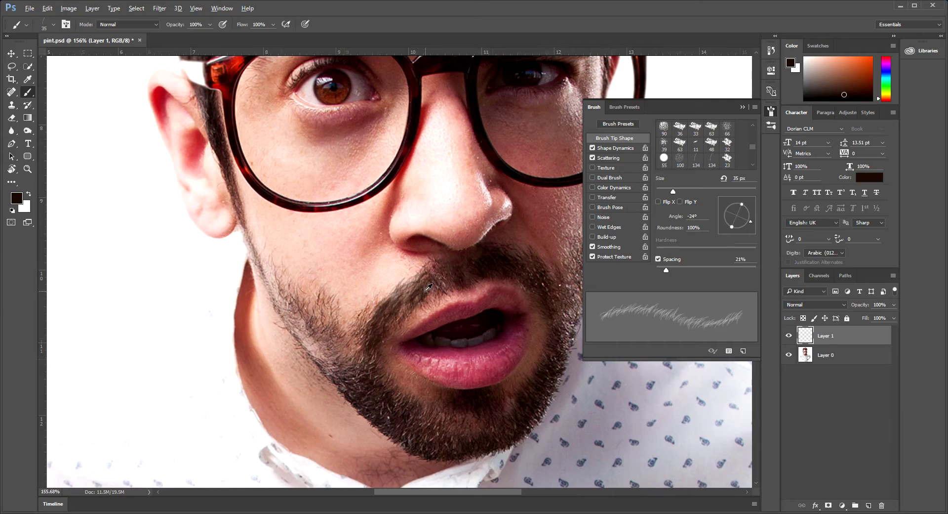
# - Compare the portrait with and without the hairs painted on Layer 1
pyautogui.scroll(-5, 417, 302)
pyautogui.scroll(-4, 417, 302)
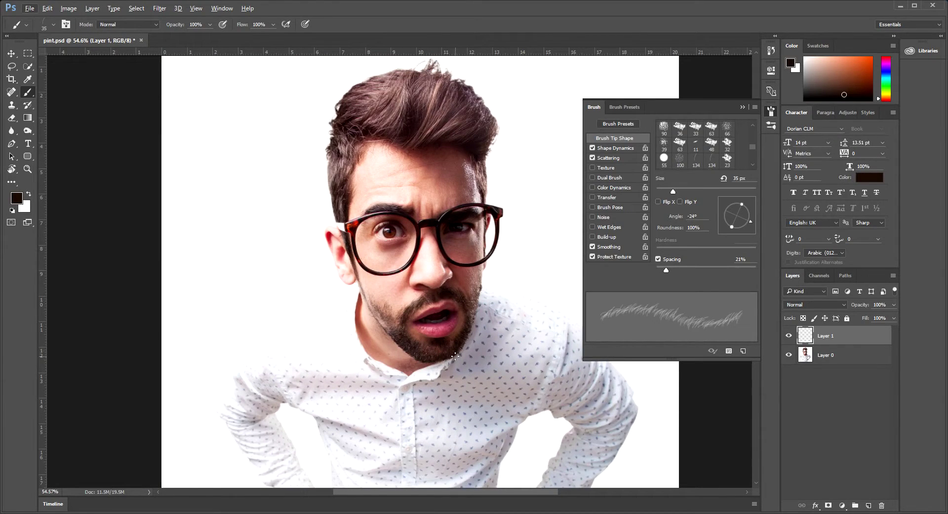
pyautogui.scroll(-1, 455, 355)
pyautogui.scroll(3, 455, 355)
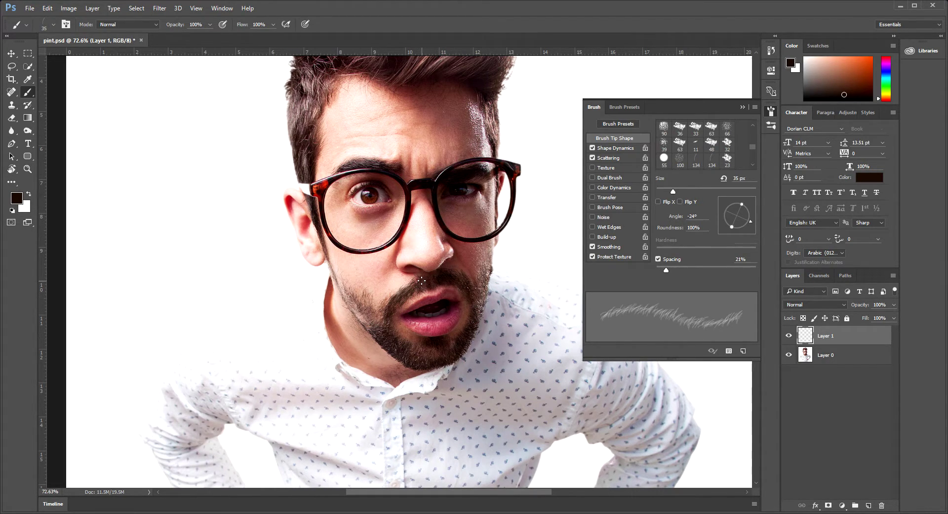
pyautogui.click(789, 336)
pyautogui.click(789, 336)
# - Rotate the brush tip to -2° and paint hairs along the near cheek and sideburn, sampling reddish browns beside the ear
pyautogui.moveTo(752, 217); pyautogui.dragTo(752, 215)
pyautogui.moveTo(344, 279)
pyautogui.mouseDown()
pyautogui.moveTo(364, 290)
pyautogui.moveTo(374, 314)
pyautogui.moveTo(342, 294)
pyautogui.moveTo(338, 278)
pyautogui.moveTo(365, 321)
pyautogui.moveTo(355, 304)
pyautogui.moveTo(367, 323)
pyautogui.mouseUp()
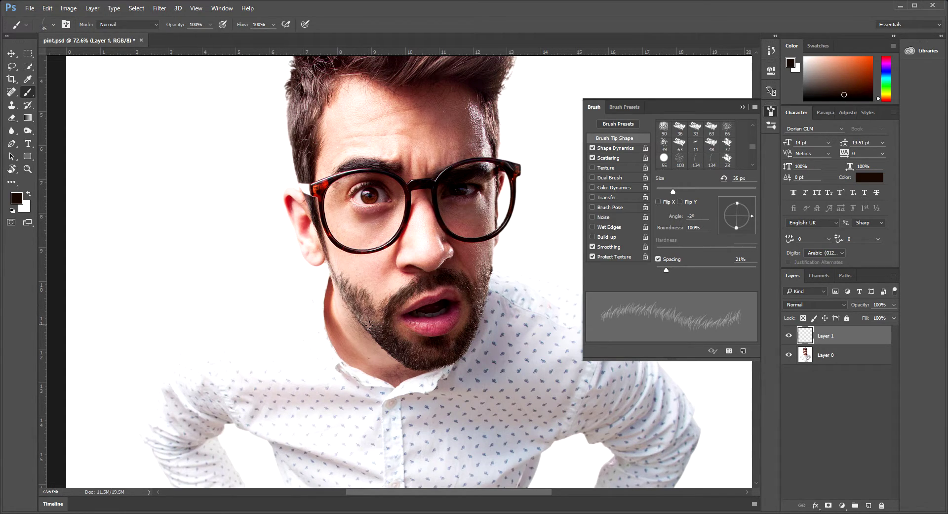
pyautogui.keyDown('alt'); pyautogui.click(328, 250); pyautogui.keyUp('alt')
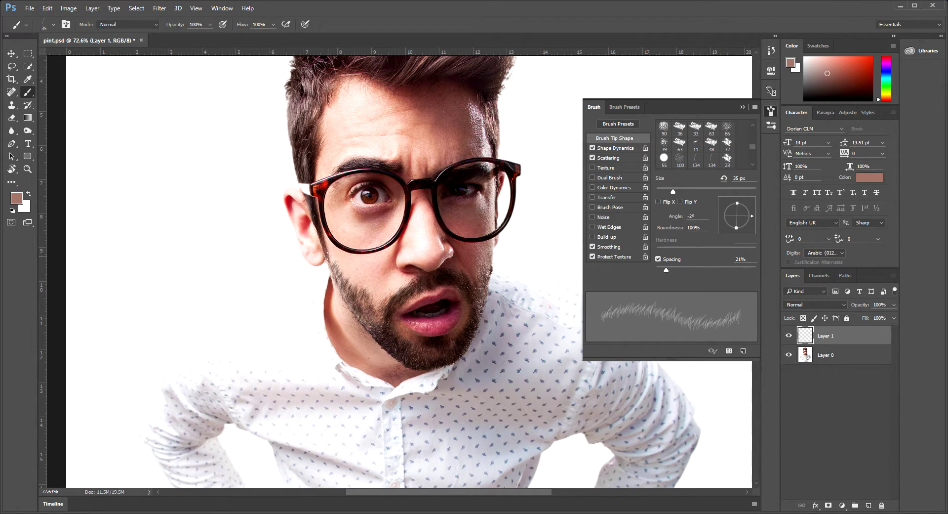
pyautogui.keyDown('alt'); pyautogui.click(328, 248); pyautogui.keyUp('alt')
pyautogui.keyDown('alt'); pyautogui.click(329, 248); pyautogui.keyUp('alt')
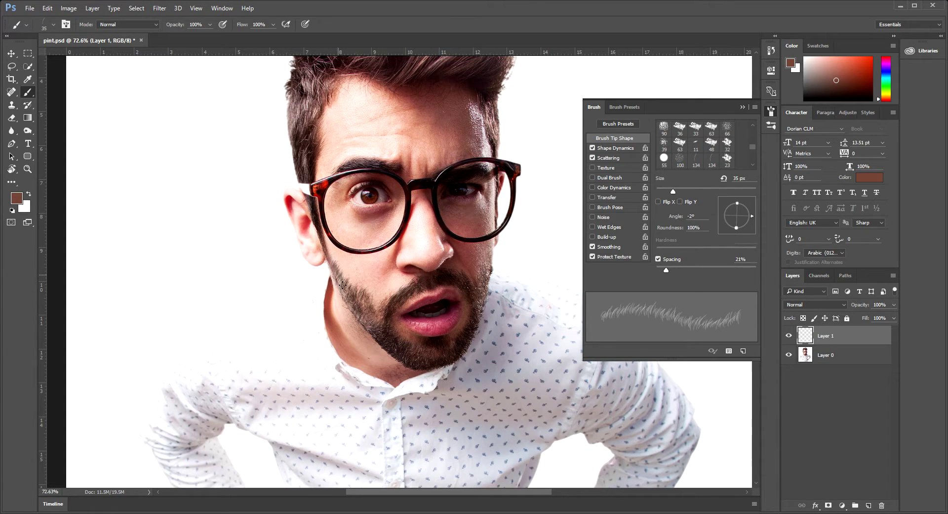
pyautogui.keyDown('alt'); pyautogui.click(329, 239); pyautogui.keyUp('alt')
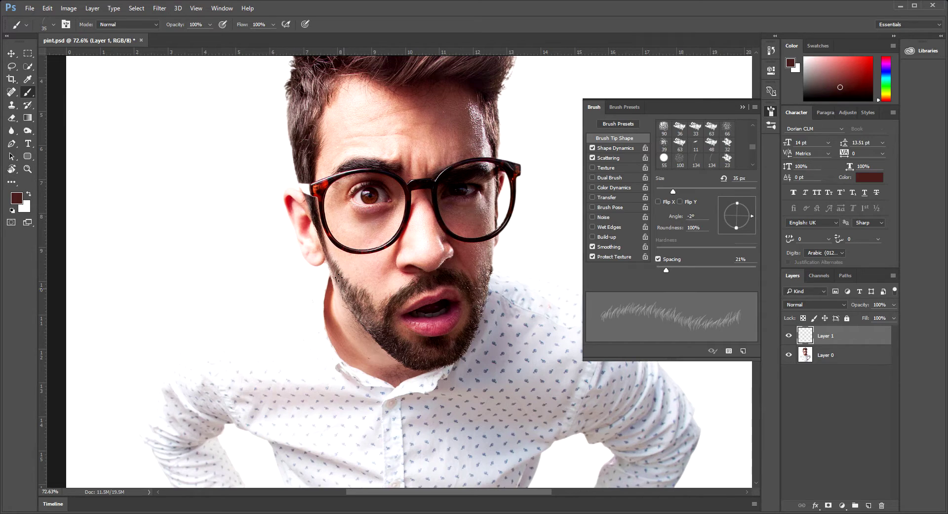
pyautogui.moveTo(339, 285); pyautogui.dragTo(346, 302)
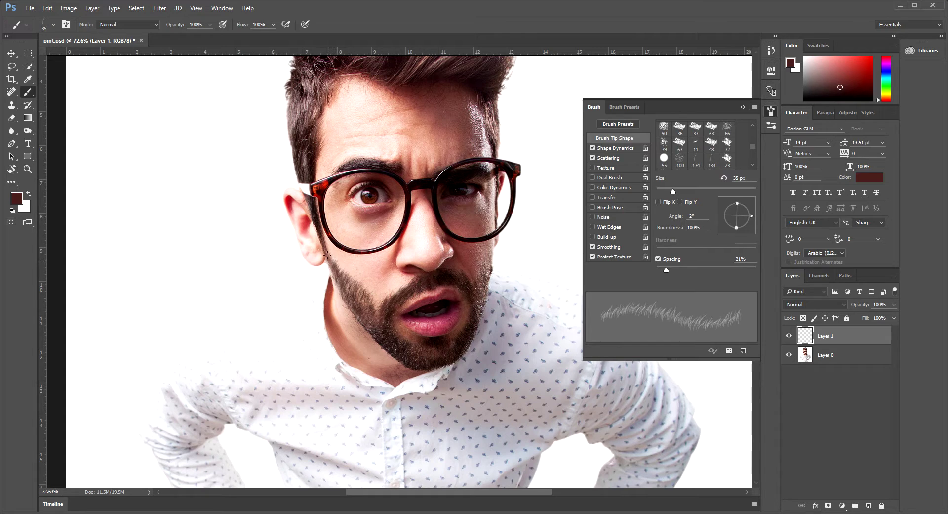
pyautogui.click(333, 270)
# - Rotate the brush tip to -127° and paint hairs over the sparse sideburn on the far cheek
pyautogui.scroll(-3, 495, 289)
pyautogui.scroll(4, 482, 324)
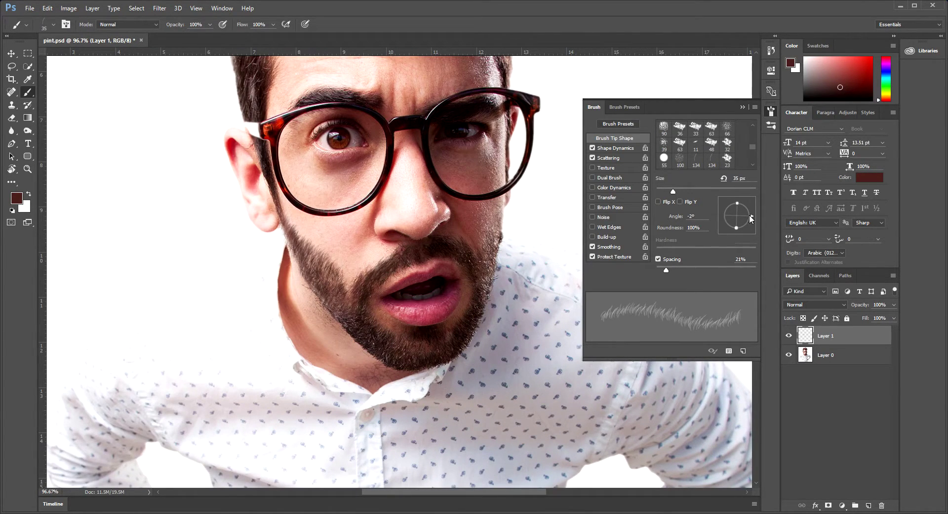
pyautogui.moveTo(750, 217)
pyautogui.mouseDown()
pyautogui.moveTo(747, 229)
pyautogui.moveTo(728, 233)
pyautogui.mouseUp()
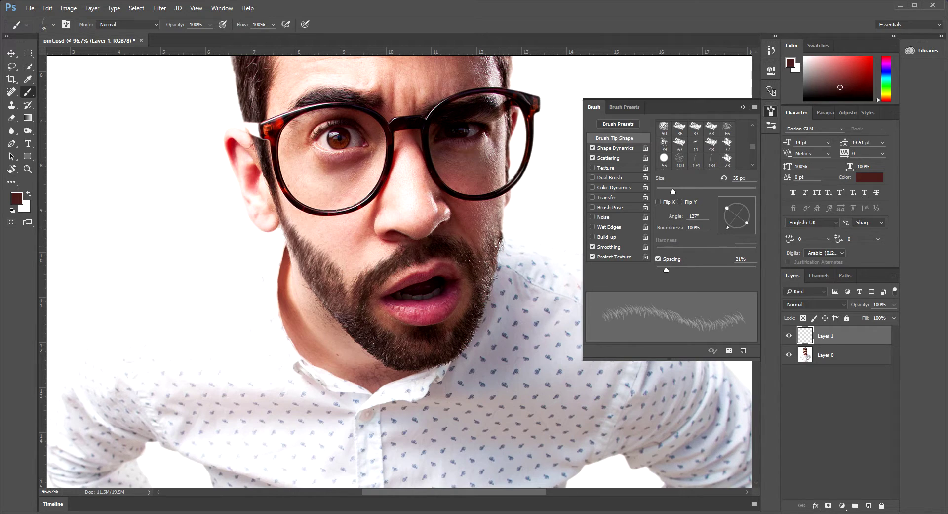
pyautogui.moveTo(500, 226)
pyautogui.mouseDown()
pyautogui.moveTo(487, 262)
pyautogui.moveTo(497, 269)
pyautogui.moveTo(492, 237)
pyautogui.mouseUp()
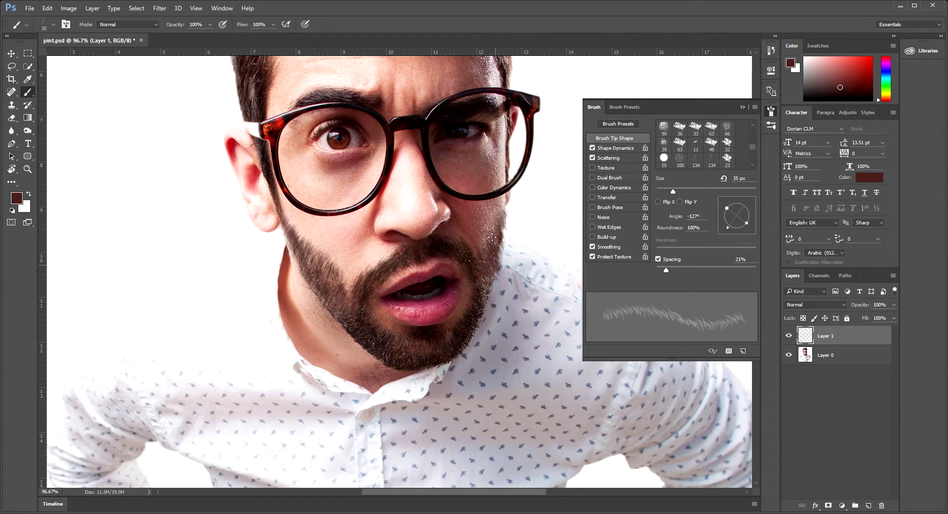
# - Sample dark browns from the mustache and beard and fill in the far cheek's beard up to the glasses
pyautogui.keyDown('alt'); pyautogui.click(468, 254); pyautogui.keyUp('alt')
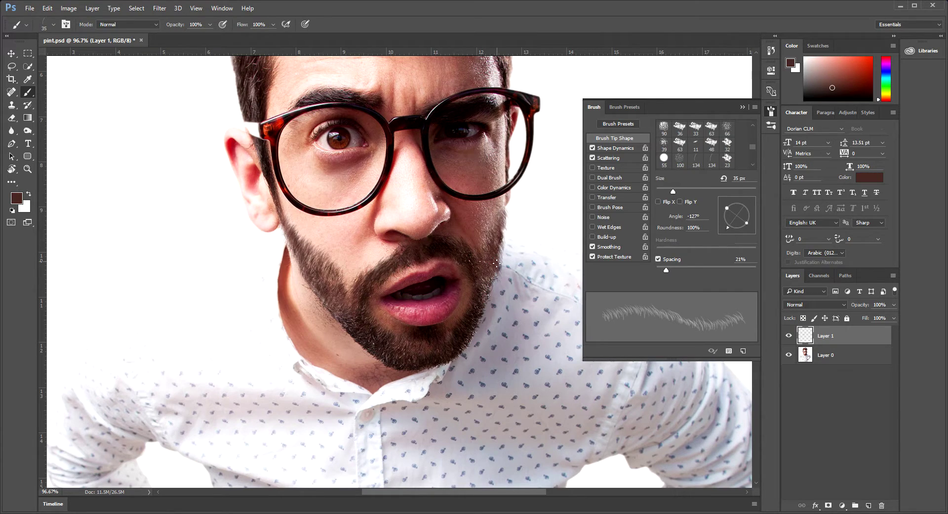
pyautogui.keyDown('alt'); pyautogui.click(439, 246); pyautogui.keyUp('alt')
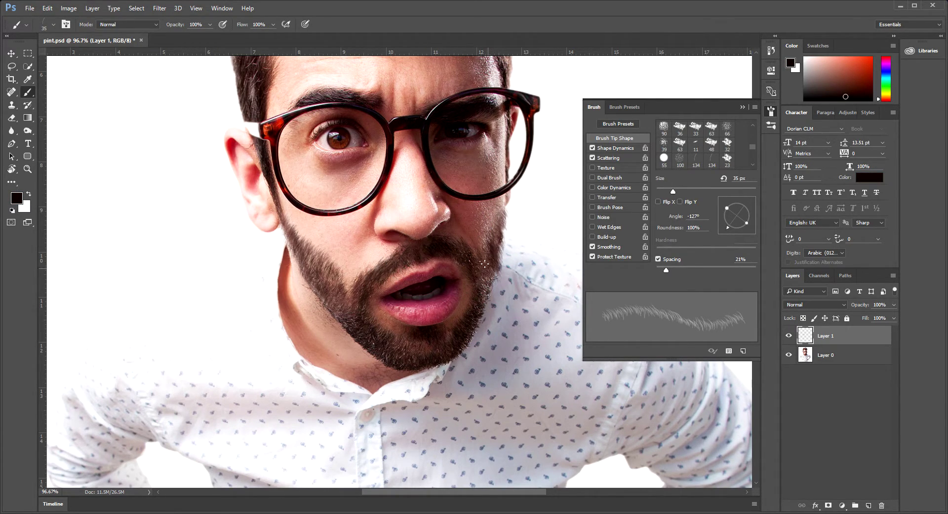
pyautogui.moveTo(485, 267)
pyautogui.mouseDown()
pyautogui.moveTo(494, 251)
pyautogui.moveTo(500, 265)
pyautogui.moveTo(500, 237)
pyautogui.moveTo(498, 255)
pyautogui.mouseUp()
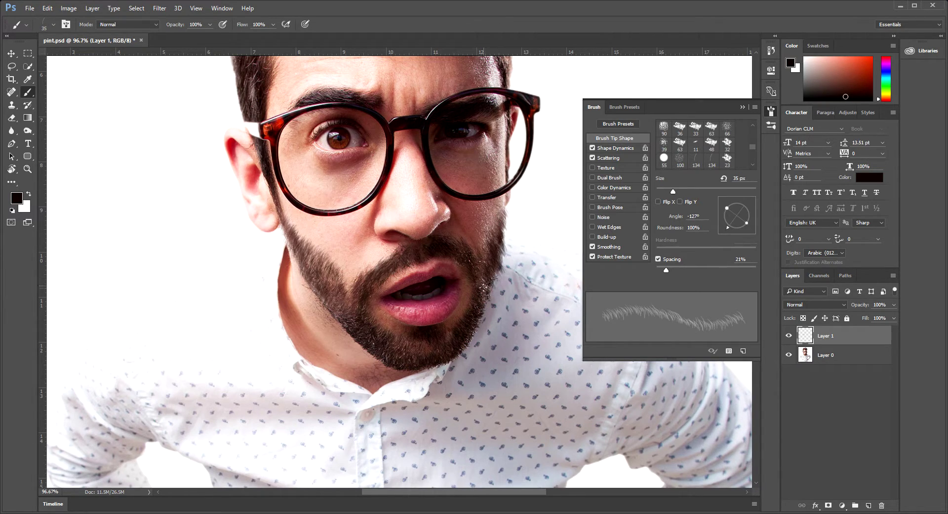
pyautogui.keyDown('alt'); pyautogui.click(478, 287); pyautogui.keyUp('alt')
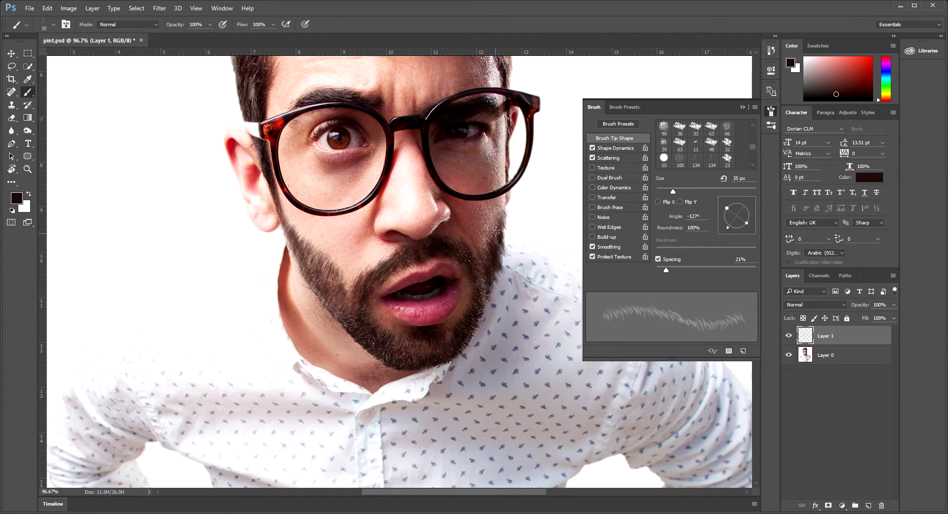
pyautogui.moveTo(502, 212)
pyautogui.mouseDown()
pyautogui.moveTo(504, 200)
pyautogui.moveTo(496, 233)
pyautogui.mouseUp()
pyautogui.keyDown('alt'); pyautogui.click(494, 245); pyautogui.keyUp('alt')
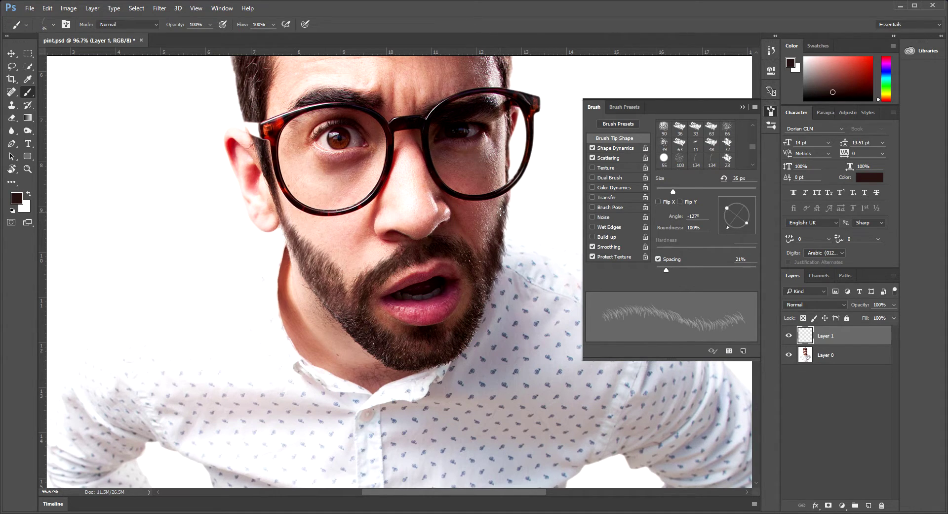
# - View the portrait zoomed out and compare it with Layer 1 hidden and shown
pyautogui.hotkey('ctrl', '0')
pyautogui.click(789, 336)
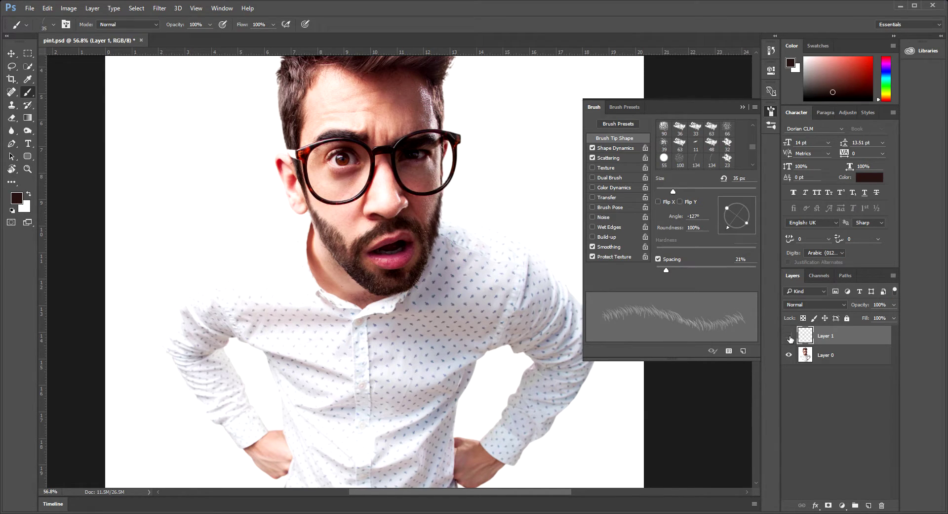
pyautogui.click(789, 336)
pyautogui.scroll(-2, 438, 310)
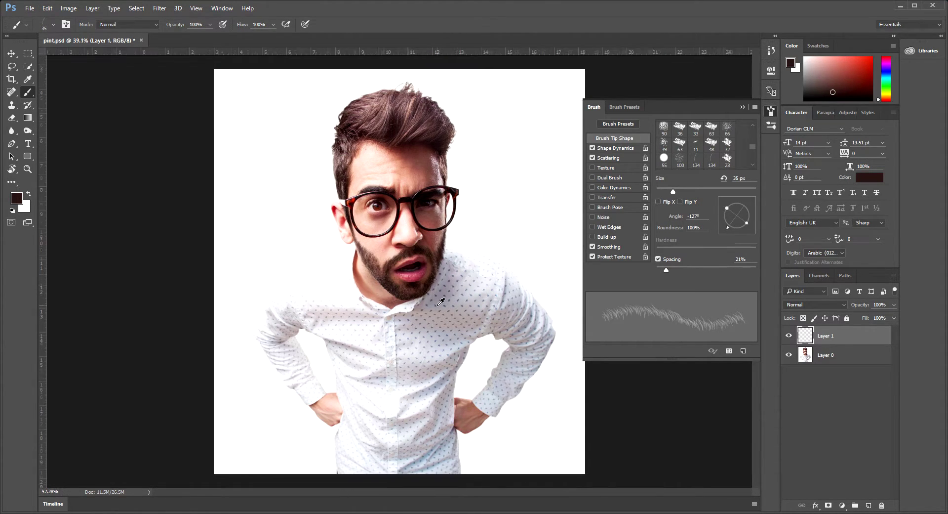
# - Set the hair brush size to 62 px and rotate its tip to 4°
pyautogui.scroll(2, 438, 314)
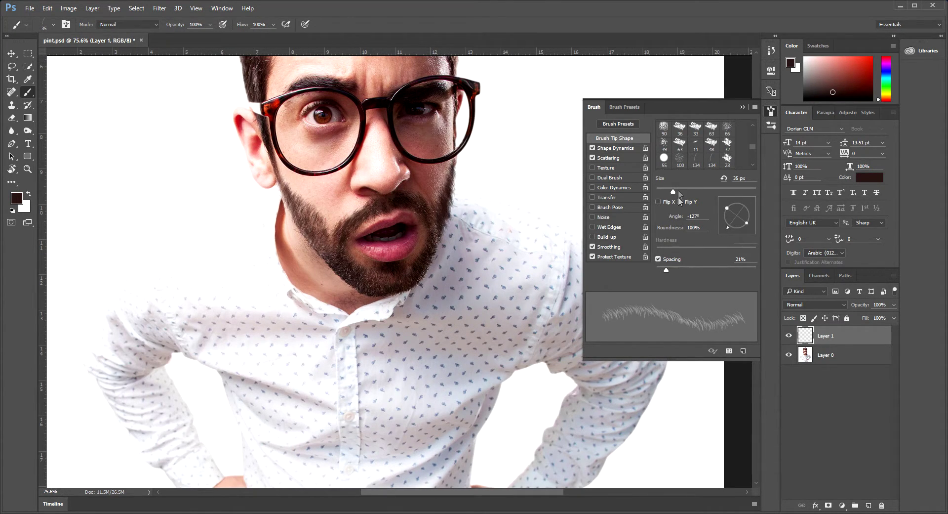
pyautogui.moveTo(672, 191); pyautogui.dragTo(687, 192)
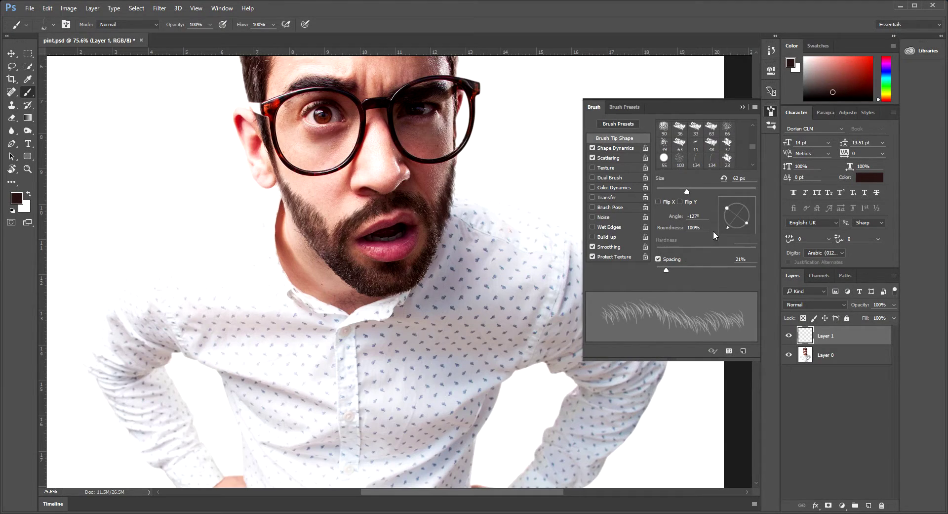
pyautogui.moveTo(729, 229); pyautogui.dragTo(750, 223)
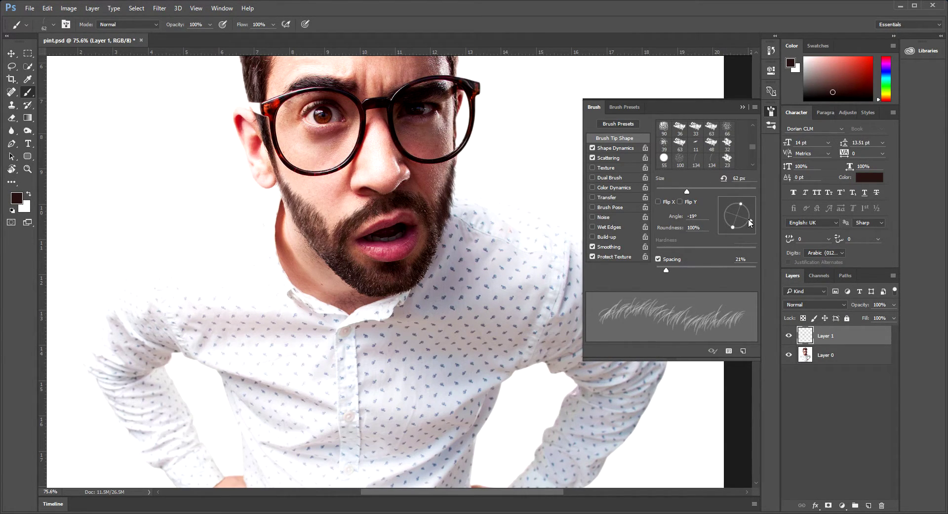
pyautogui.moveTo(751, 219); pyautogui.dragTo(752, 214)
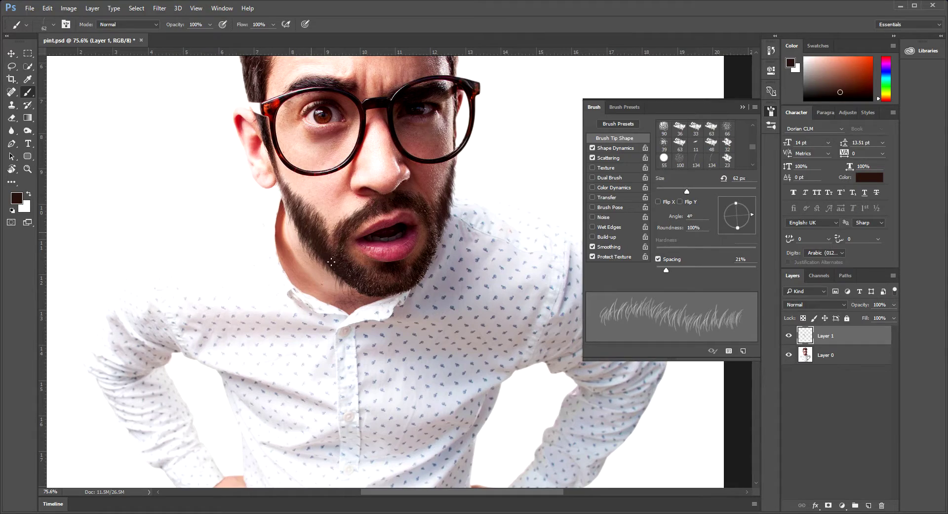
# - Sample near-black browns from the beard and paint longer, denser hairs along cheeks, jaw and chin, changing the tip to 74 px at -108°
pyautogui.keyDown('alt'); pyautogui.click(342, 249); pyautogui.keyUp('alt')
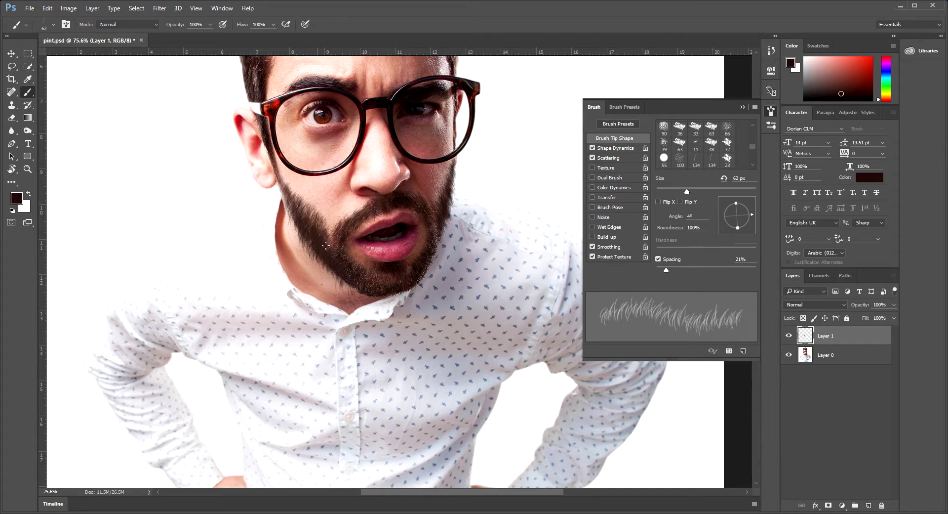
pyautogui.keyDown('alt'); pyautogui.click(356, 261); pyautogui.keyUp('alt')
pyautogui.keyDown('alt'); pyautogui.click(320, 255); pyautogui.keyUp('alt')
pyautogui.scroll(3, 320, 255)
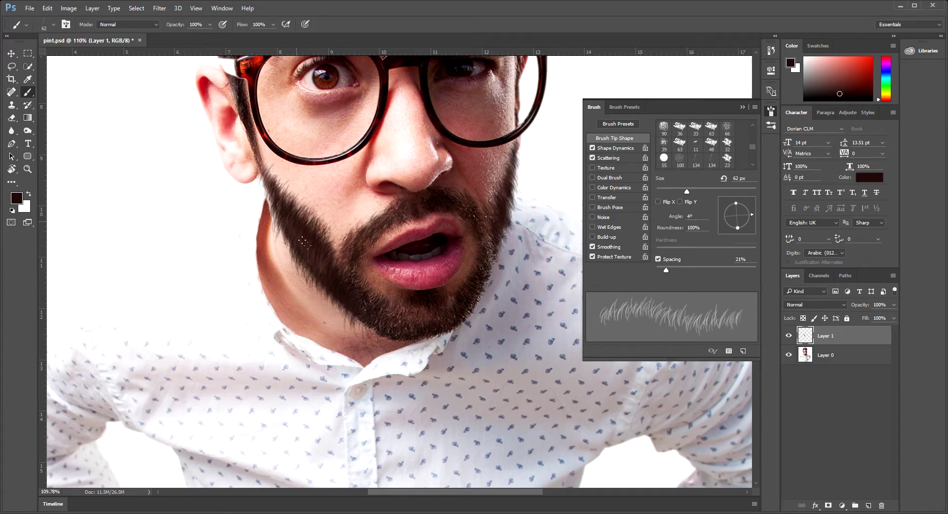
pyautogui.scroll(-1, 368, 272)
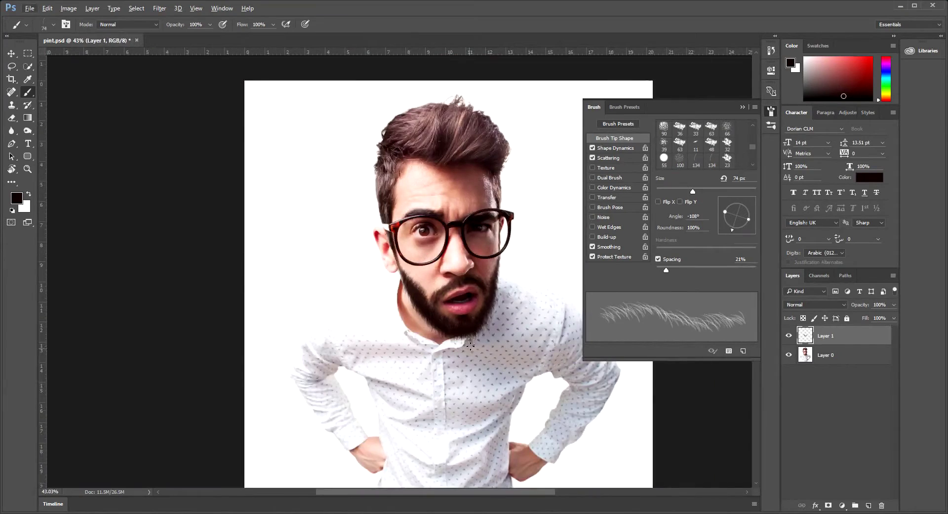
pyautogui.scroll(1, 355, 164)
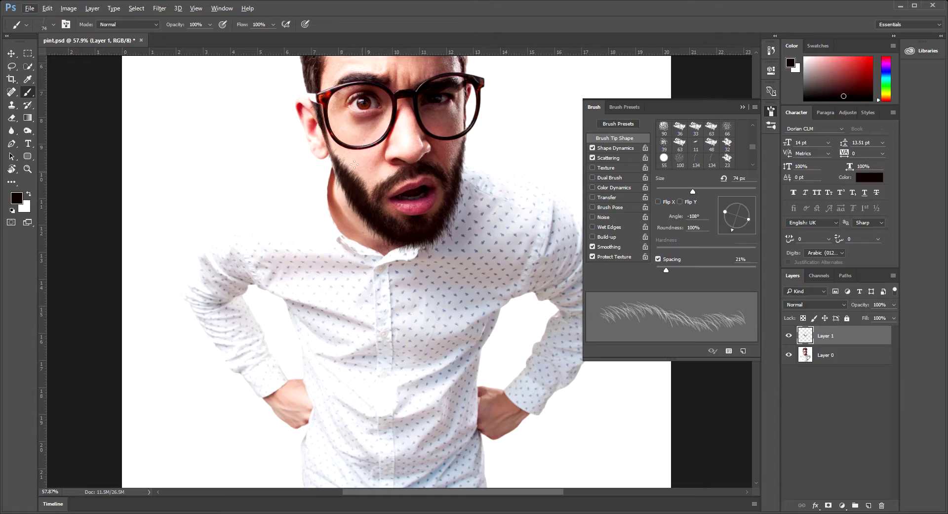
pyautogui.scroll(2, 355, 187)
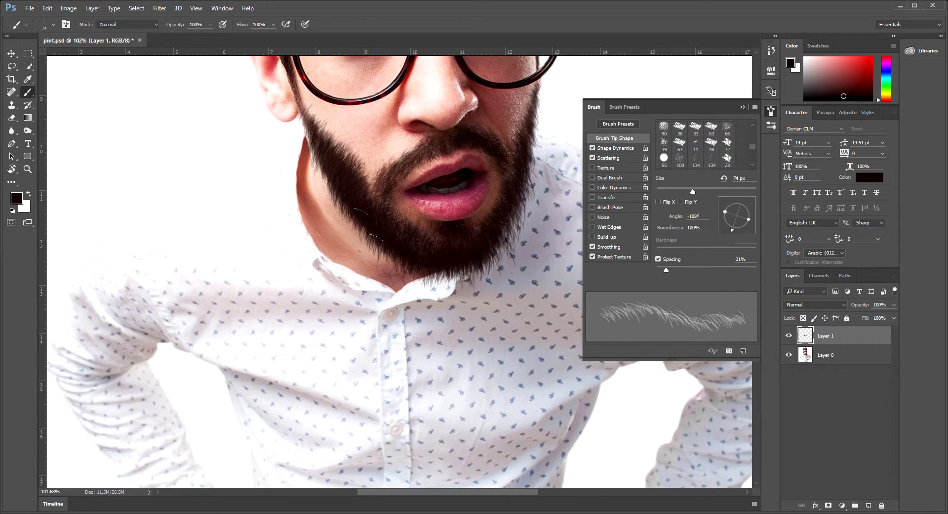
pyautogui.scroll(-2, 426, 245)
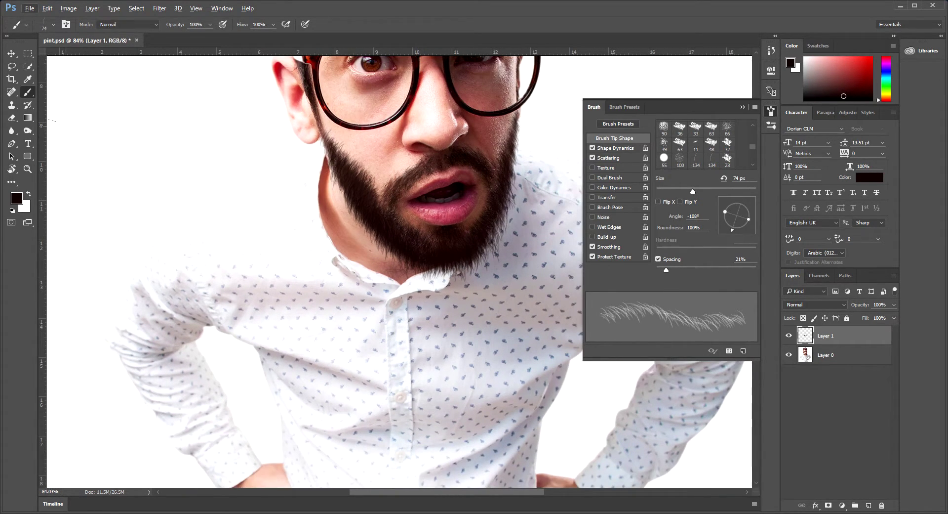
# - Switch to the Eraser and load the last 134 px hair brush preset for it
pyautogui.click(11, 119)
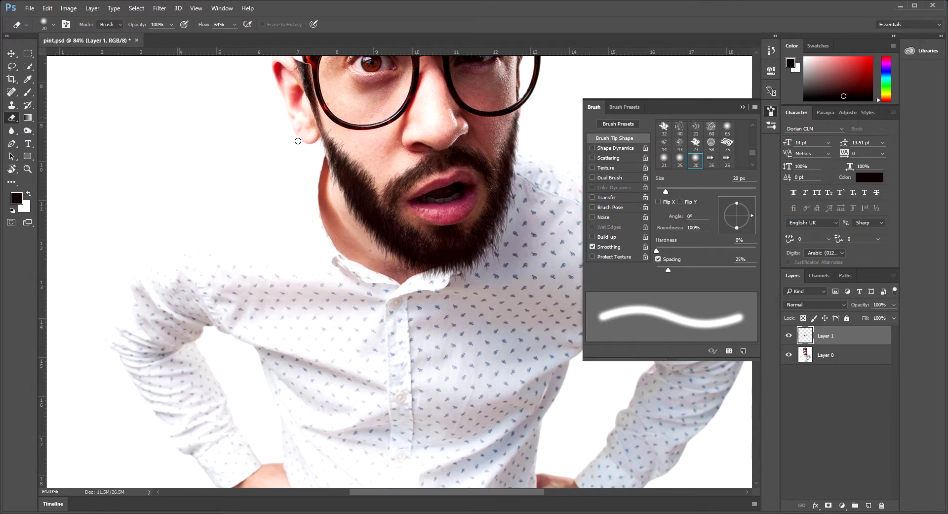
pyautogui.moveTo(751, 214); pyautogui.dragTo(749, 220)
pyautogui.click(623, 107)
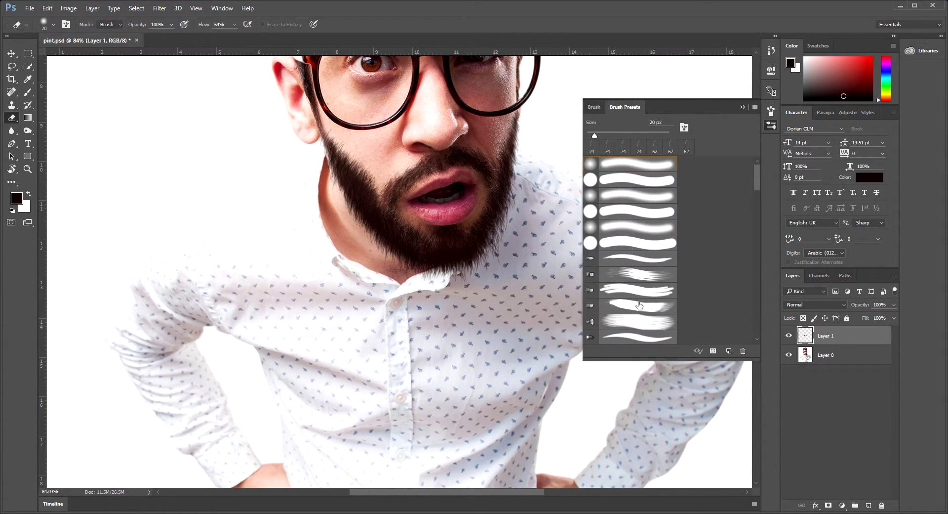
pyautogui.scroll(-10, 638, 272)
pyautogui.click(653, 338)
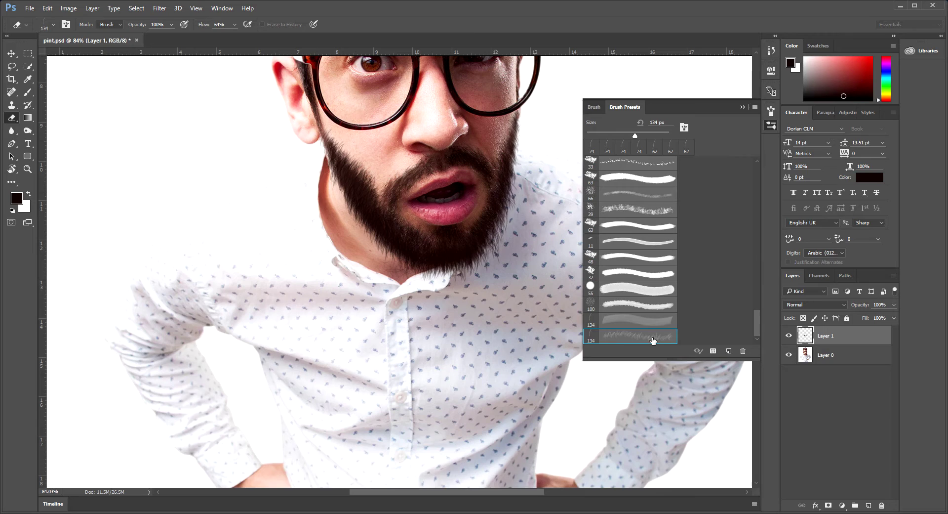
# - Set the eraser's hair tip to 67 px, a -6° angle and 21% spacing, with flow at 37%
pyautogui.click(595, 106)
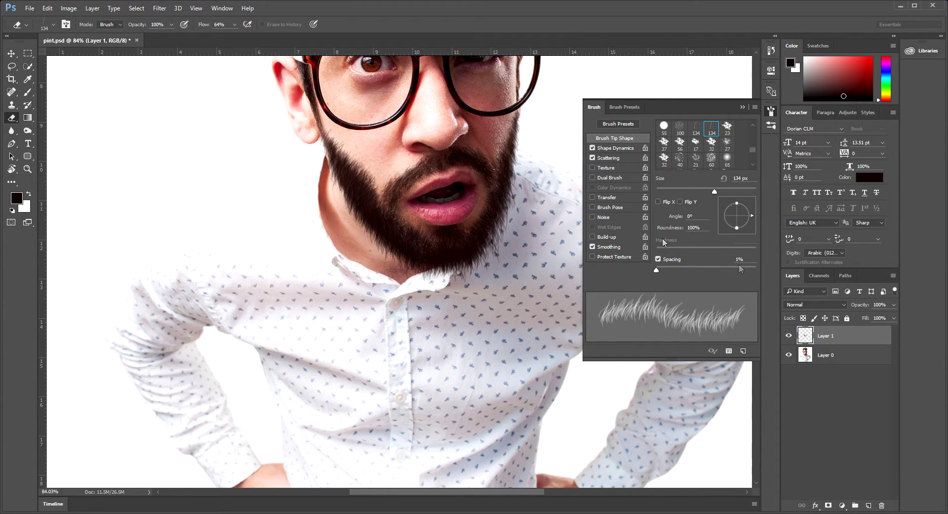
pyautogui.moveTo(715, 191); pyautogui.dragTo(690, 191)
pyautogui.moveTo(753, 217); pyautogui.dragTo(752, 213)
pyautogui.moveTo(657, 270); pyautogui.dragTo(668, 274)
# - Rotate the eraser tip to -132° and thin out hairs along the far cheek's beard
pyautogui.scroll(-2, 347, 173)
pyautogui.scroll(4, 474, 233)
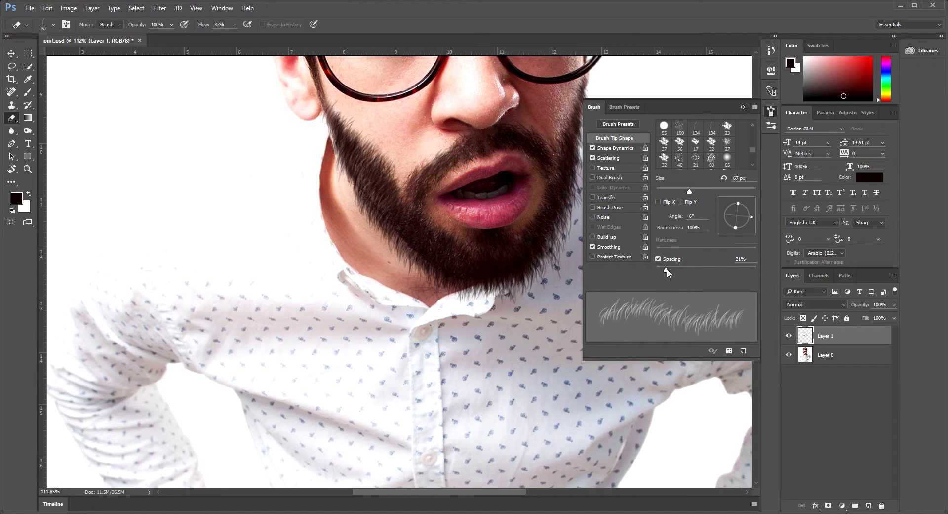
pyautogui.moveTo(747, 221); pyautogui.dragTo(734, 225)
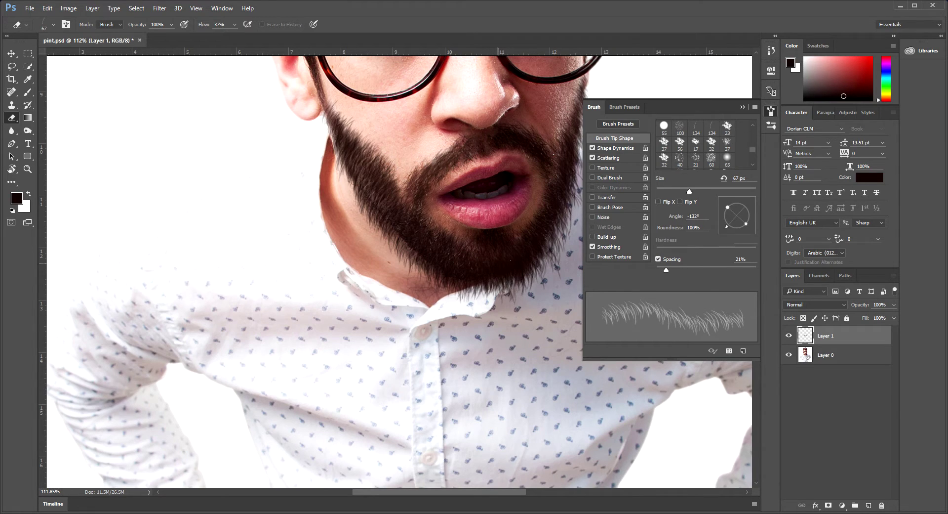
pyautogui.moveTo(564, 176); pyautogui.dragTo(575, 125)
# - Collapse the brush settings and check the finished beard on the zoomed-out portrait
pyautogui.scroll(-5, 564, 186)
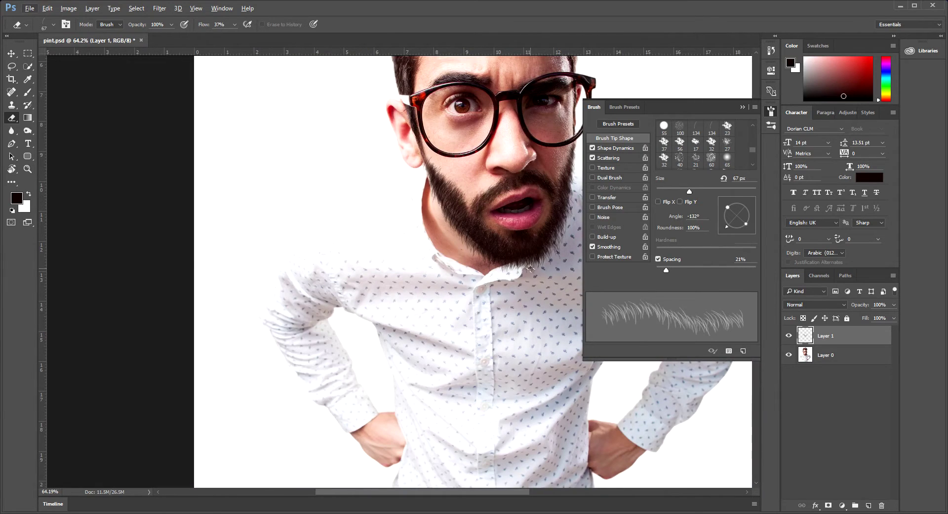
pyautogui.click(742, 108)
pyautogui.scroll(-3, 617, 212)
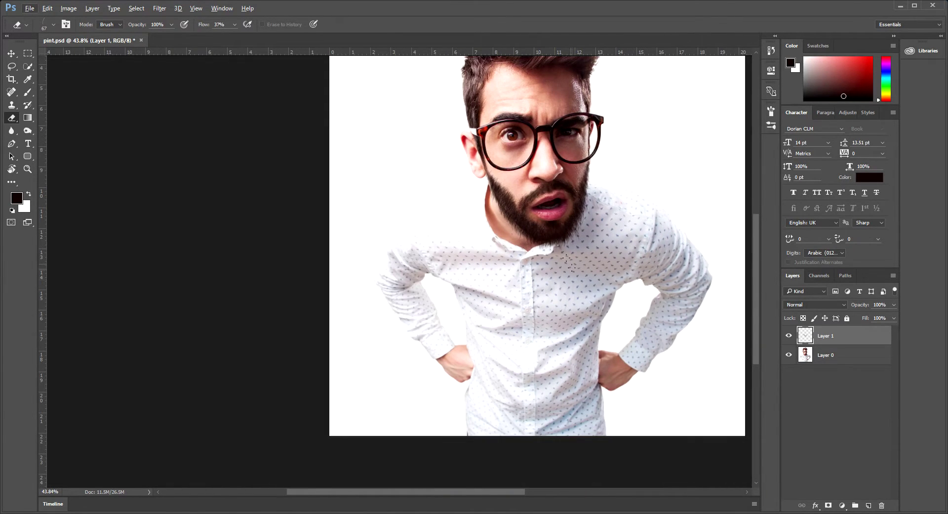
# - Hide and reshow Layer 1 to compare the original beard with the painted one up close
pyautogui.scroll(4, 579, 269)
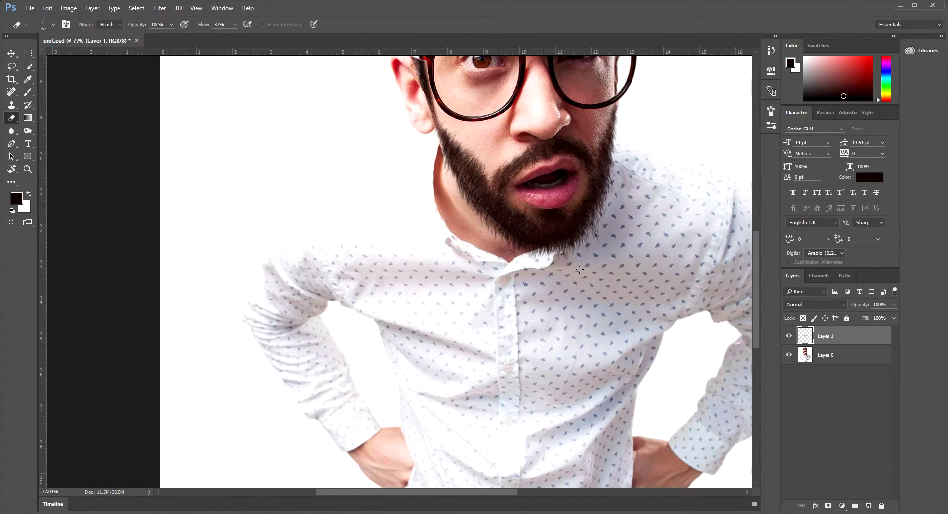
pyautogui.click(790, 336)
pyautogui.click(790, 335)
# - Switch to the Brush, set its hair tip to 30 px, and paint short hairs along the near cheek's beard and sideburn
pyautogui.scroll(2, 600, 257)
pyautogui.press('b')
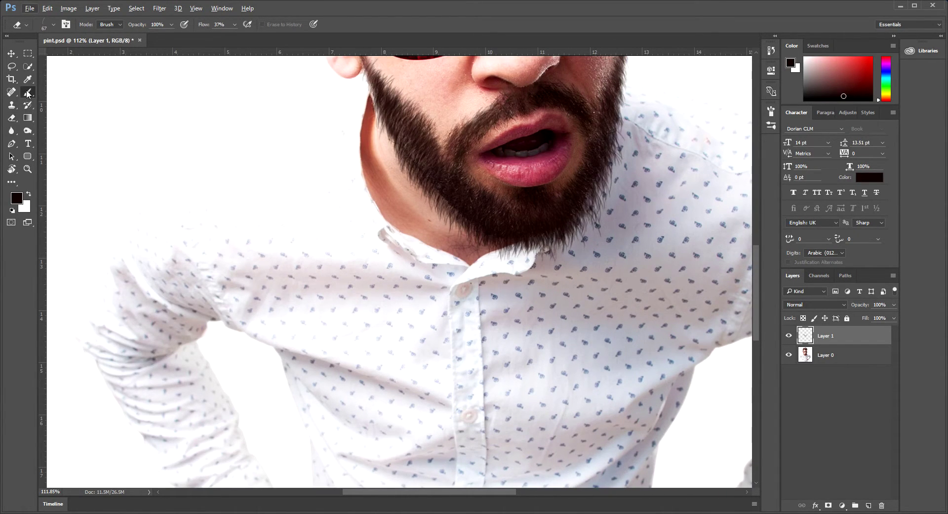
pyautogui.press('F5')
pyautogui.moveTo(695, 191); pyautogui.dragTo(671, 192)
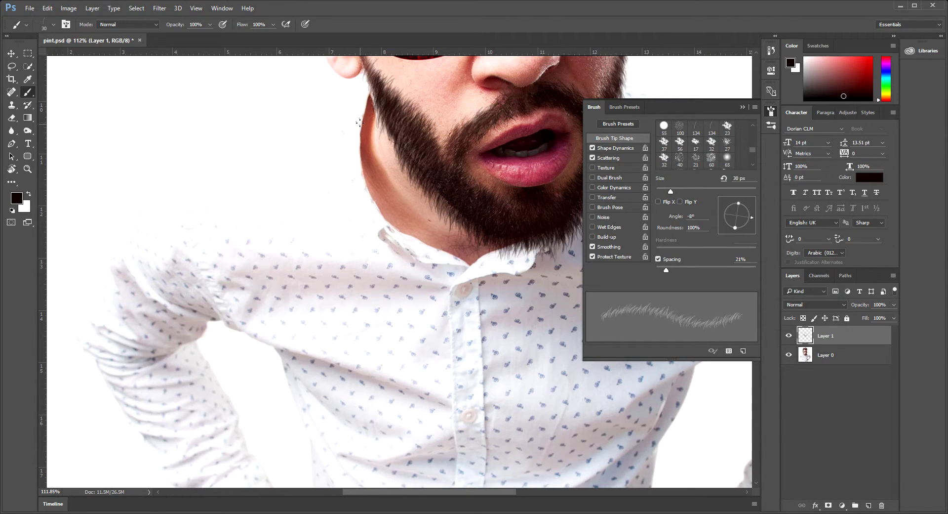
pyautogui.scroll(3, 405, 105)
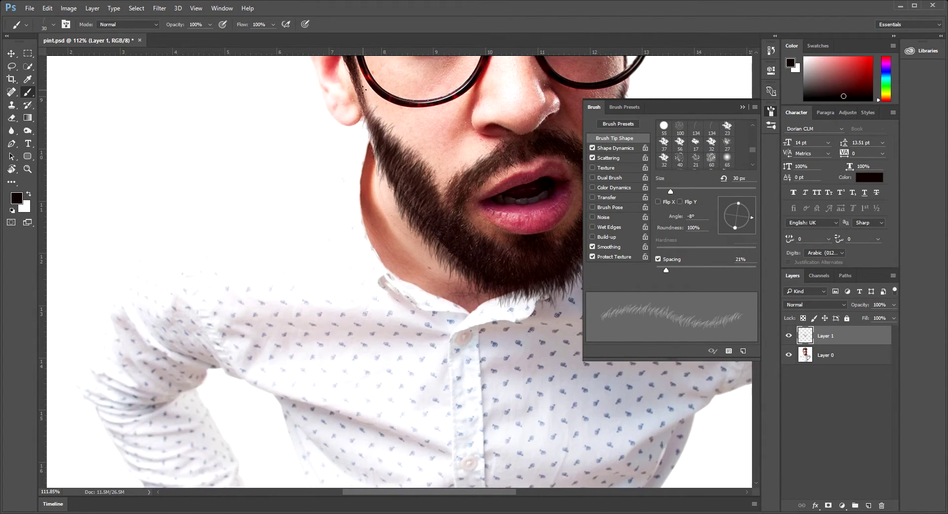
pyautogui.moveTo(370, 107)
pyautogui.mouseDown()
pyautogui.moveTo(365, 100)
pyautogui.moveTo(427, 168)
pyautogui.moveTo(440, 201)
pyautogui.mouseUp()
pyautogui.moveTo(421, 169)
pyautogui.mouseDown()
pyautogui.moveTo(383, 138)
pyautogui.moveTo(415, 161)
pyautogui.moveTo(355, 85)
pyautogui.moveTo(371, 120)
pyautogui.mouseUp()
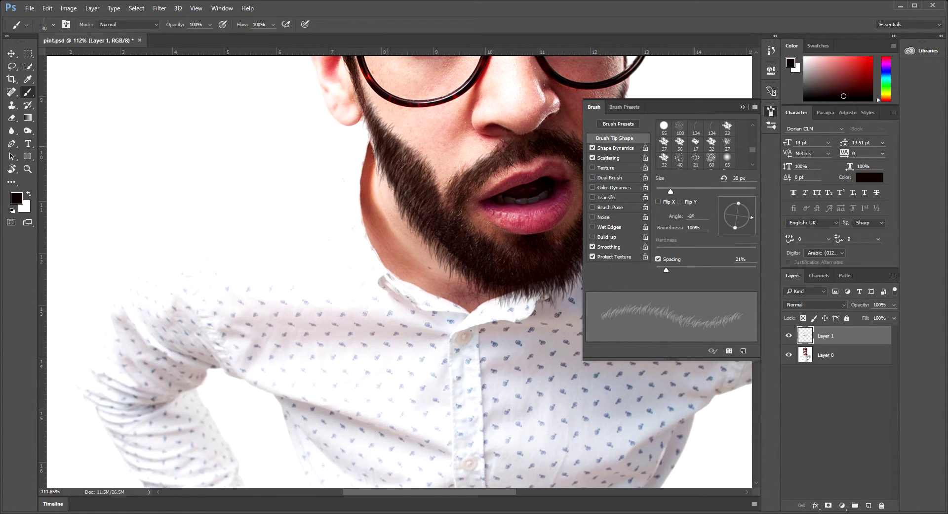
pyautogui.moveTo(404, 149); pyautogui.dragTo(418, 159)
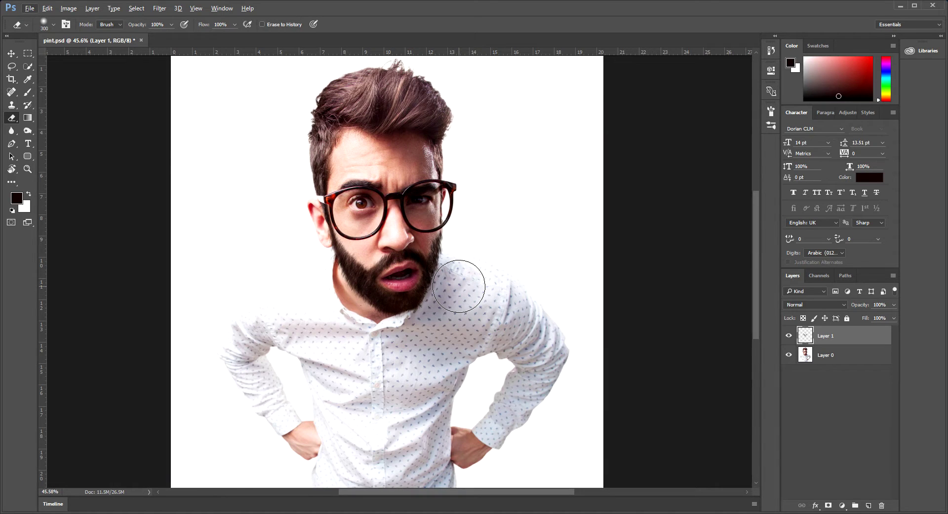
pyautogui.scroll(-1, 458, 284)
pyautogui.scroll(-1, 459, 277)
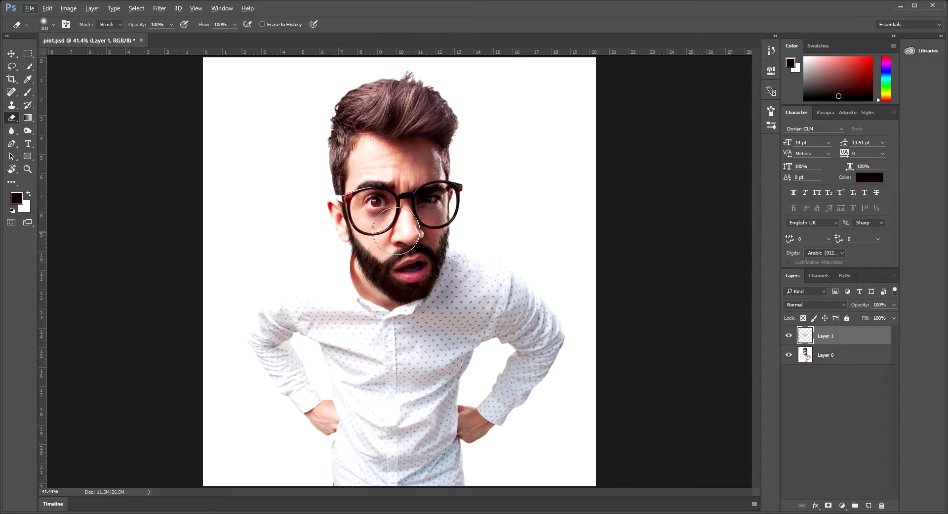
pyautogui.click(772, 112)
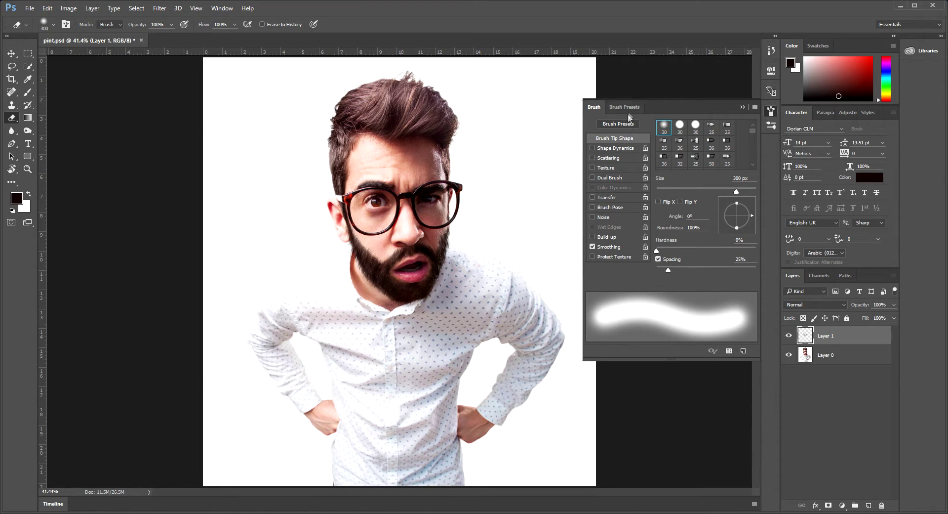
pyautogui.click(754, 107)
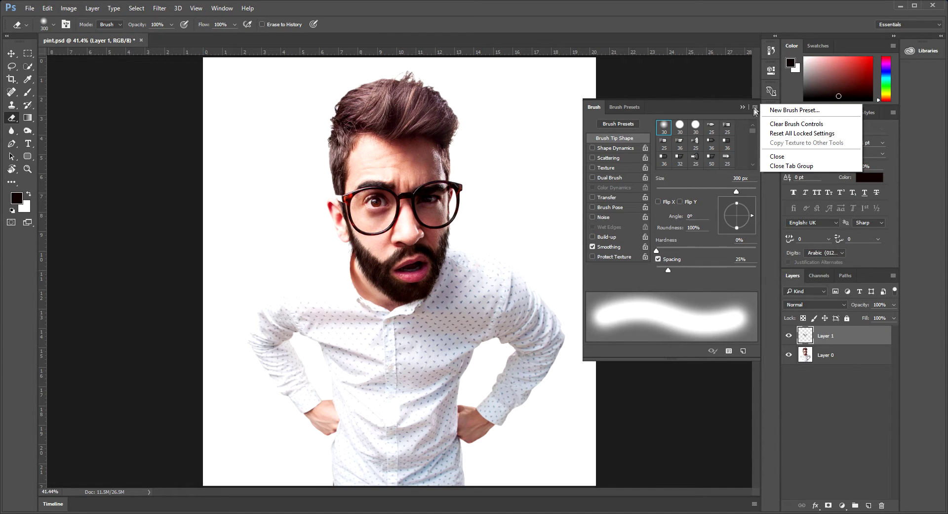
pyautogui.click(797, 110)
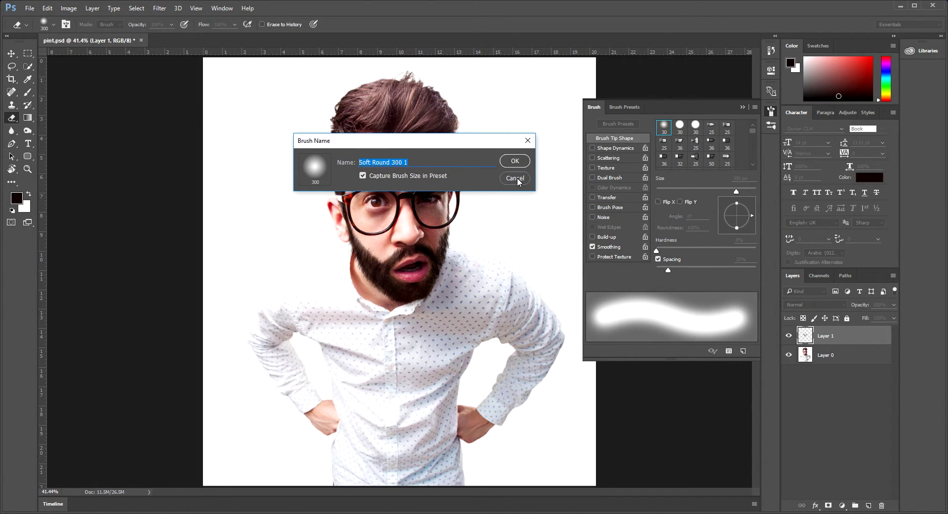
pyautogui.click(527, 140)
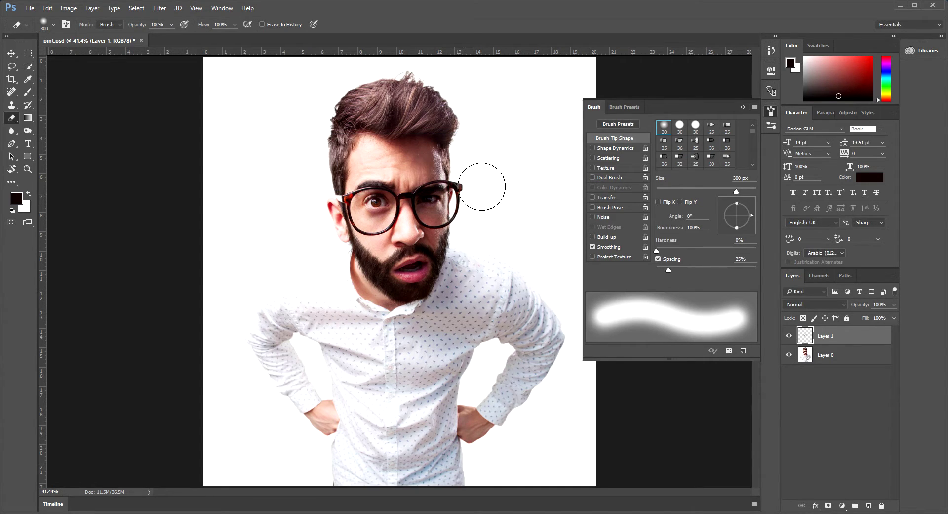
# - Load the last 134 px hair brush preset for the eraser and display its tip shape settings
pyautogui.click(626, 106)
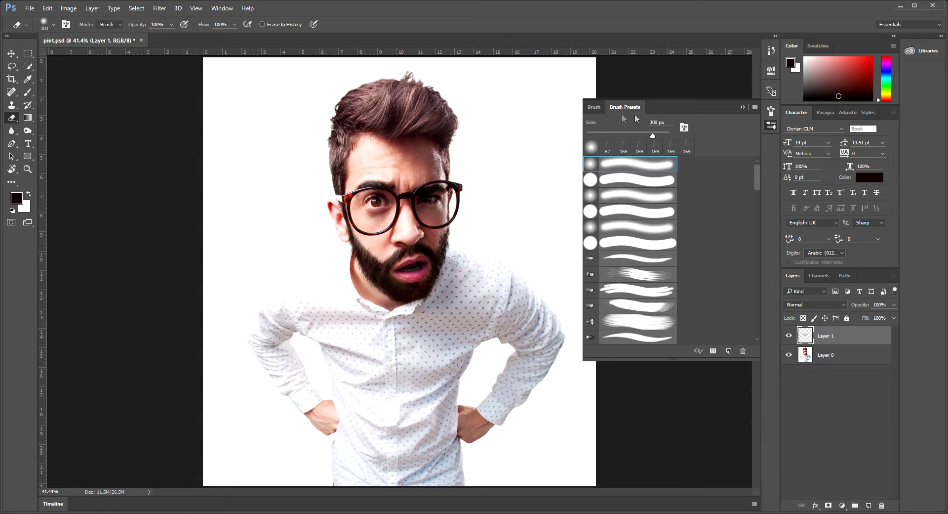
pyautogui.moveTo(757, 170); pyautogui.dragTo(756, 321)
pyautogui.click(643, 337)
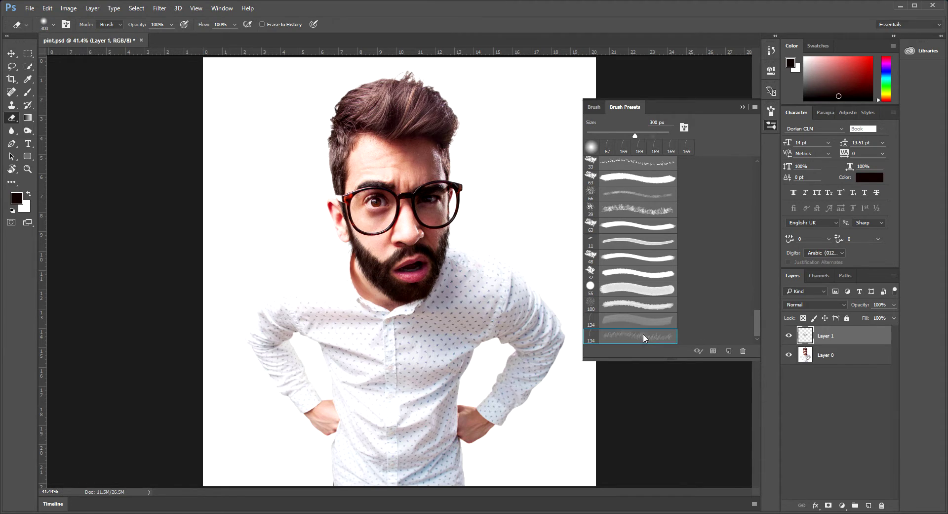
pyautogui.click(595, 106)
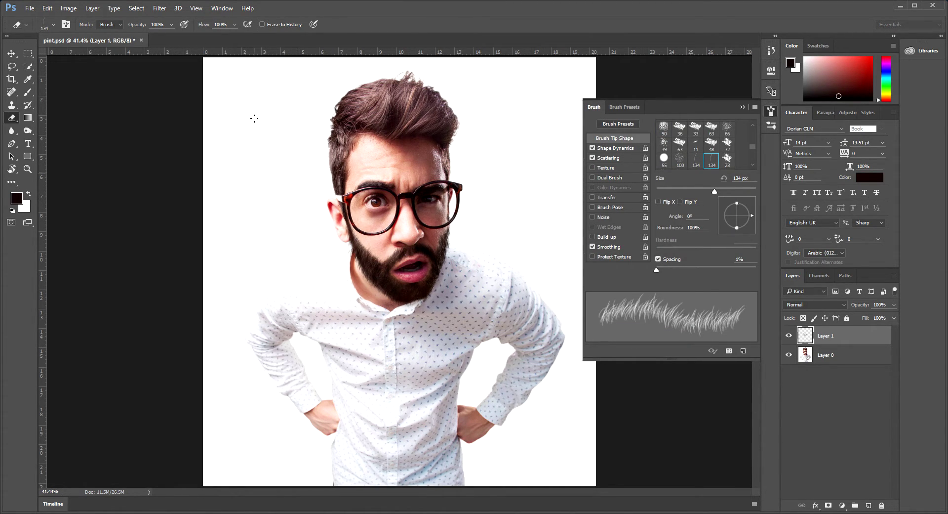
# - Return to the Brush and toggle Layer 1's visibility for a before-and-after check of the whole portrait
pyautogui.press('b')
pyautogui.click(789, 336)
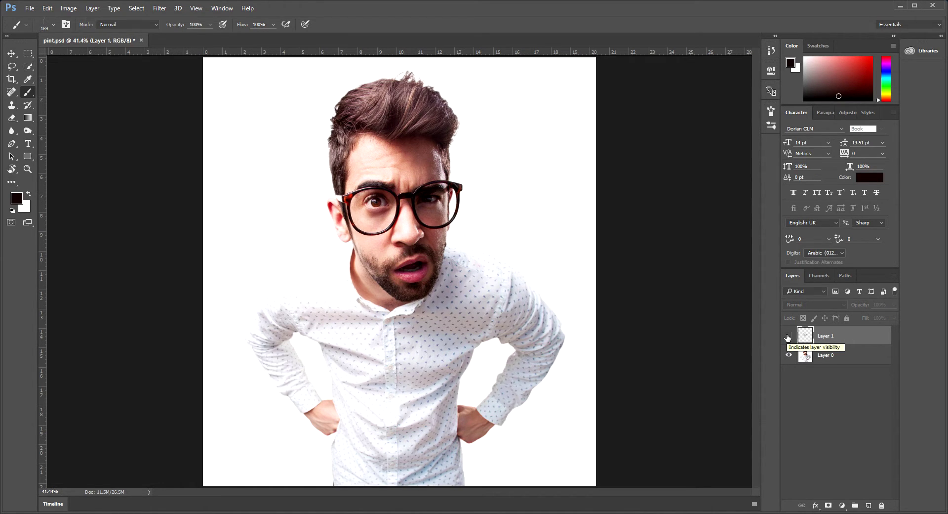
pyautogui.click(788, 336)
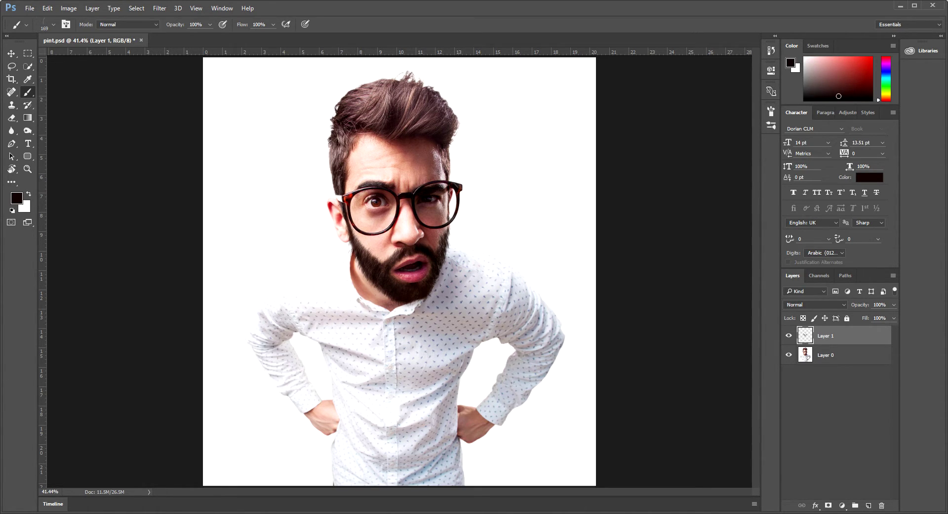
# - Switch to the browser's Photoshop 4U YouTube channel and save the option to receive all of its notifications
pyautogui.click(901, 5)
pyautogui.scroll(-3, 174, 186)
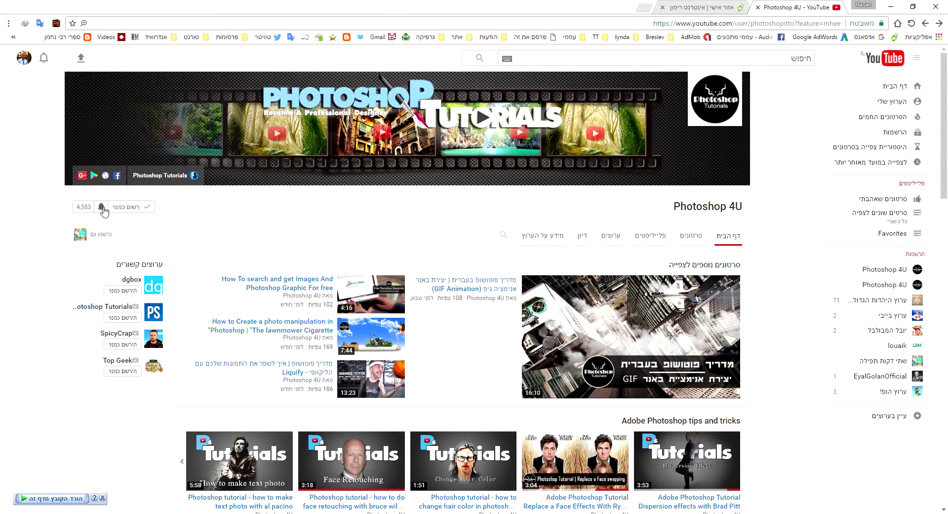
pyautogui.click(102, 207)
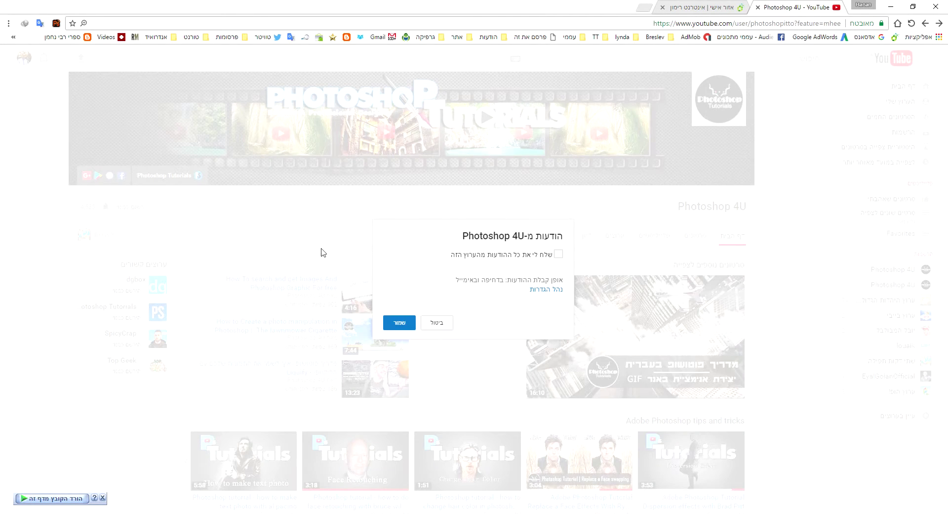
pyautogui.click(558, 254)
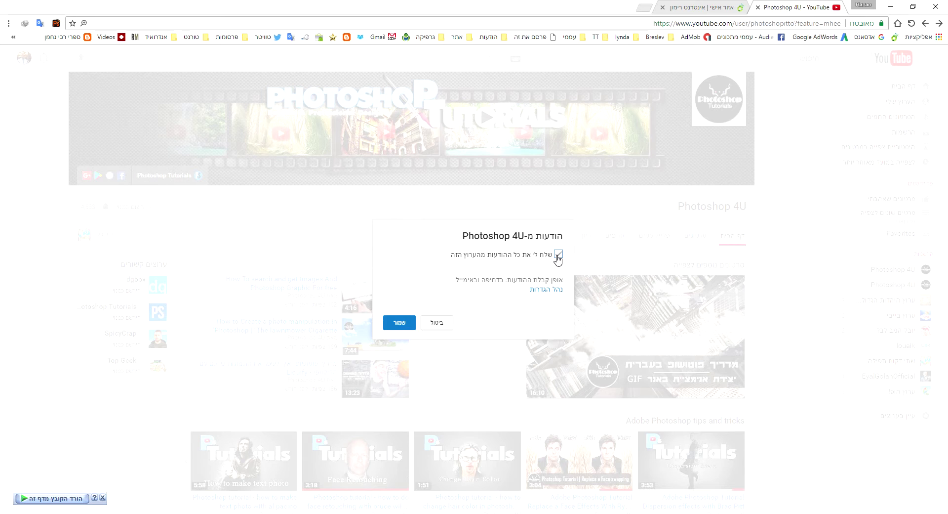
pyautogui.click(400, 323)
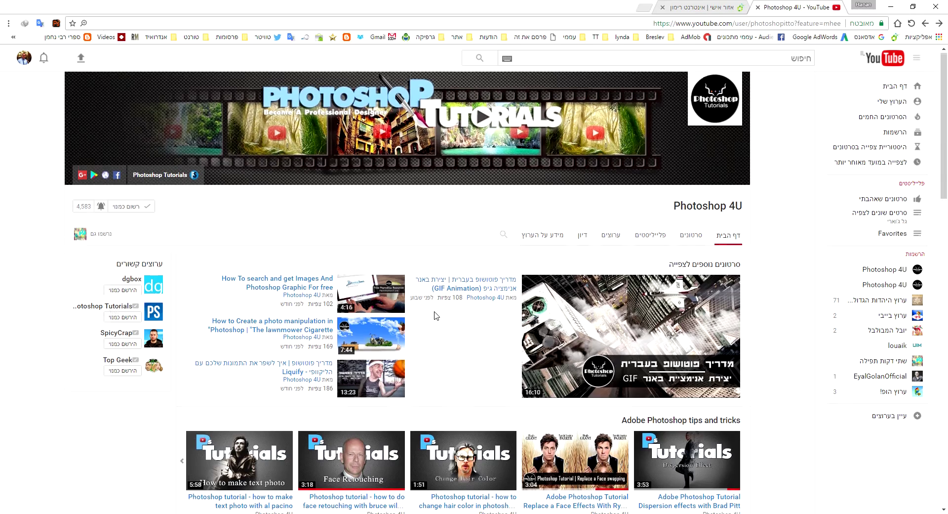
# - Look over the channel's GIF Animation banner tutorial page, including its description, comments and public comment field
pyautogui.scroll(-4, 435, 315)
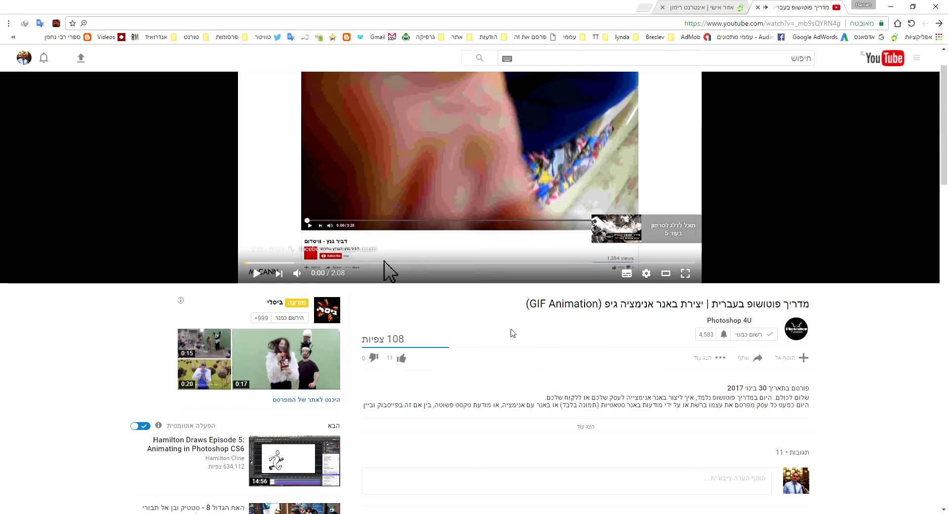
pyautogui.scroll(-4, 533, 343)
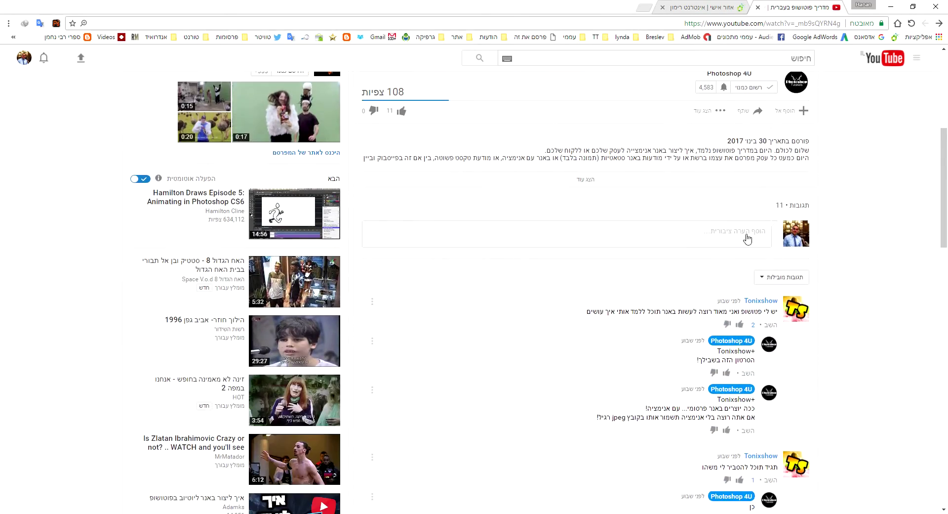
pyautogui.click(735, 233)
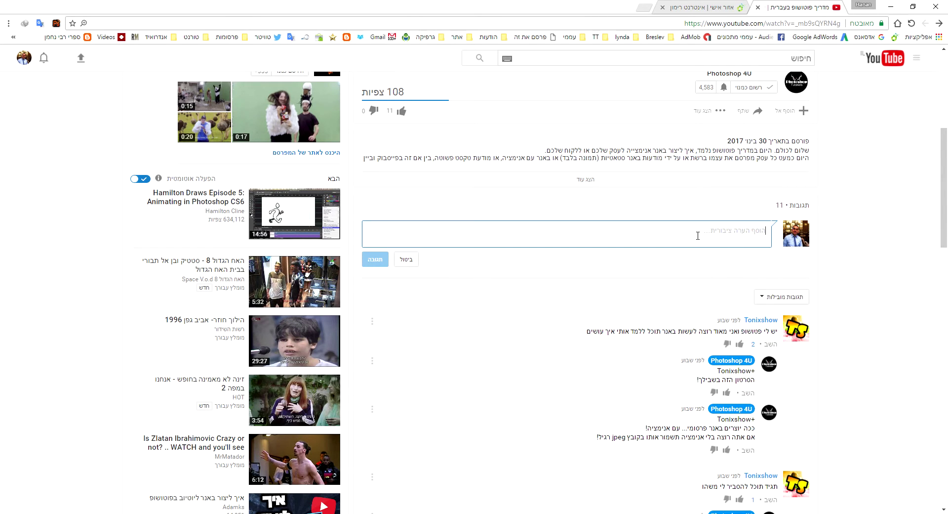
pyautogui.scroll(6, 698, 235)
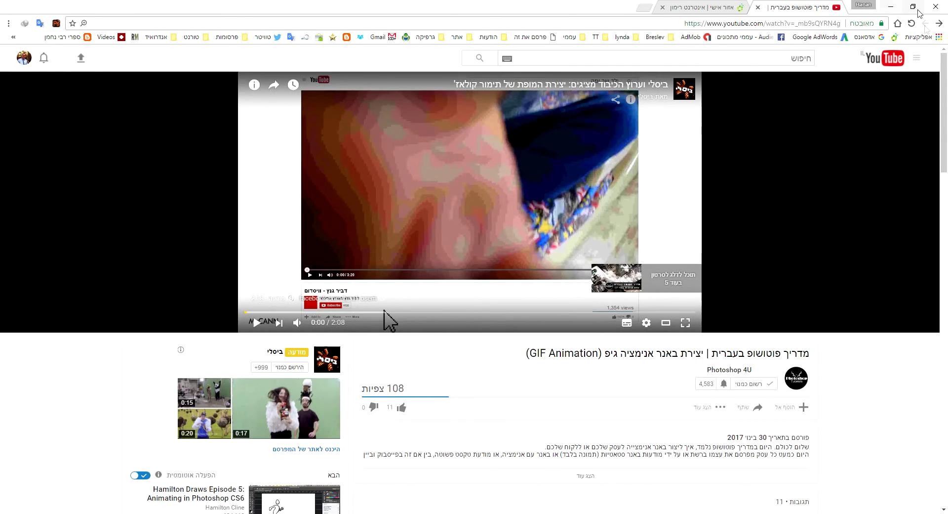
# - Go to the Photoshop 4U Facebook page and bring up search suggestions for "Photoshop 4U"
pyautogui.click(940, 24)
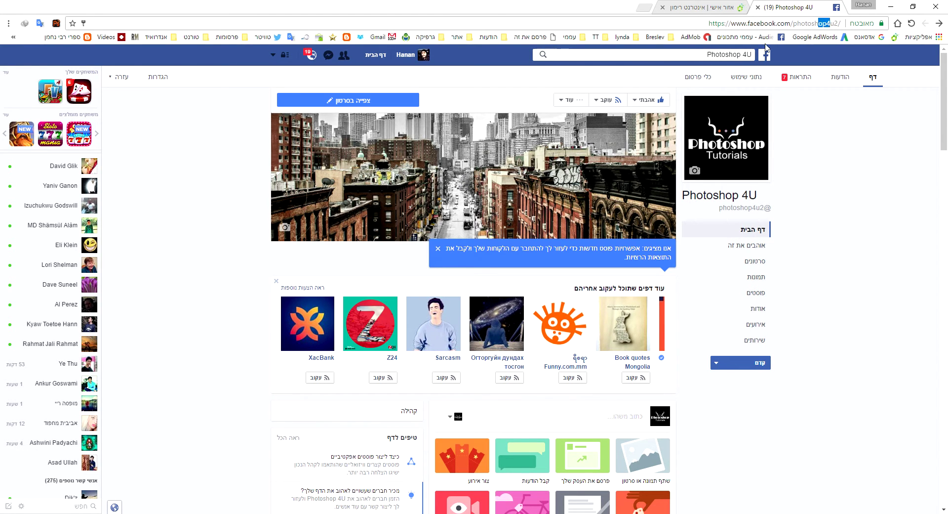
pyautogui.click(748, 55)
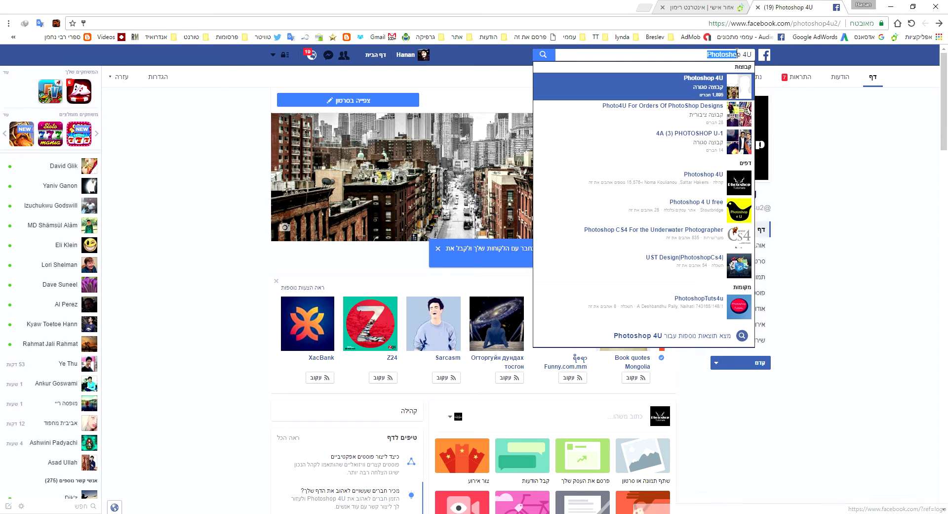